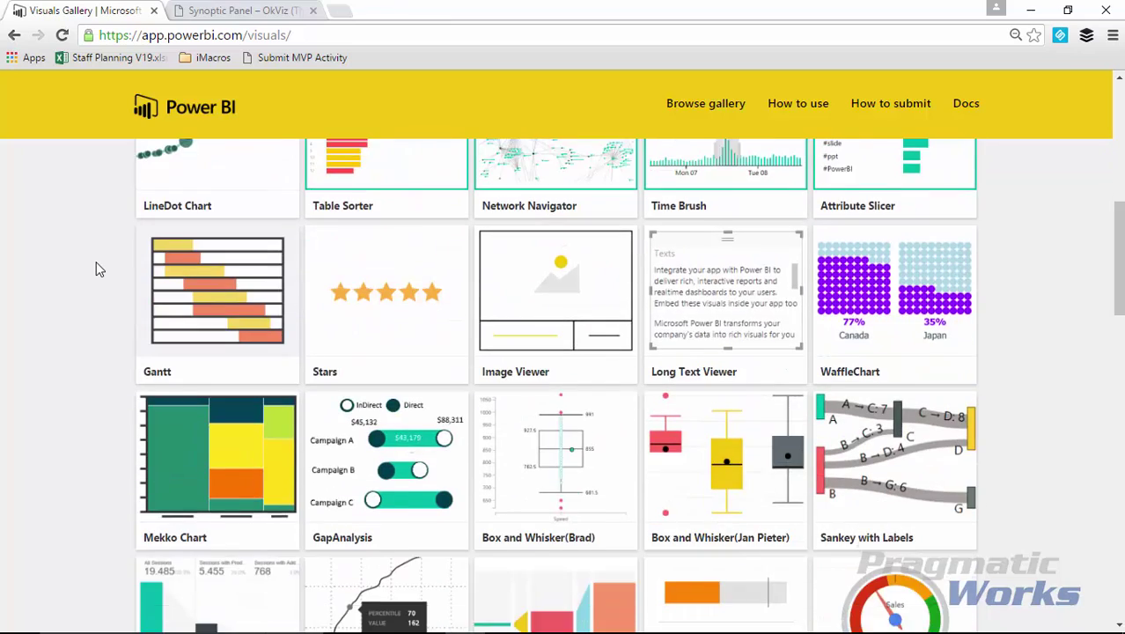
- Find Card with States by SQLBI in the Power BI visuals gallery, view its details and close them
{"action": "scroll", "coordinate": [99, 269], "scroll_direction": "down", "scroll_amount": 7}
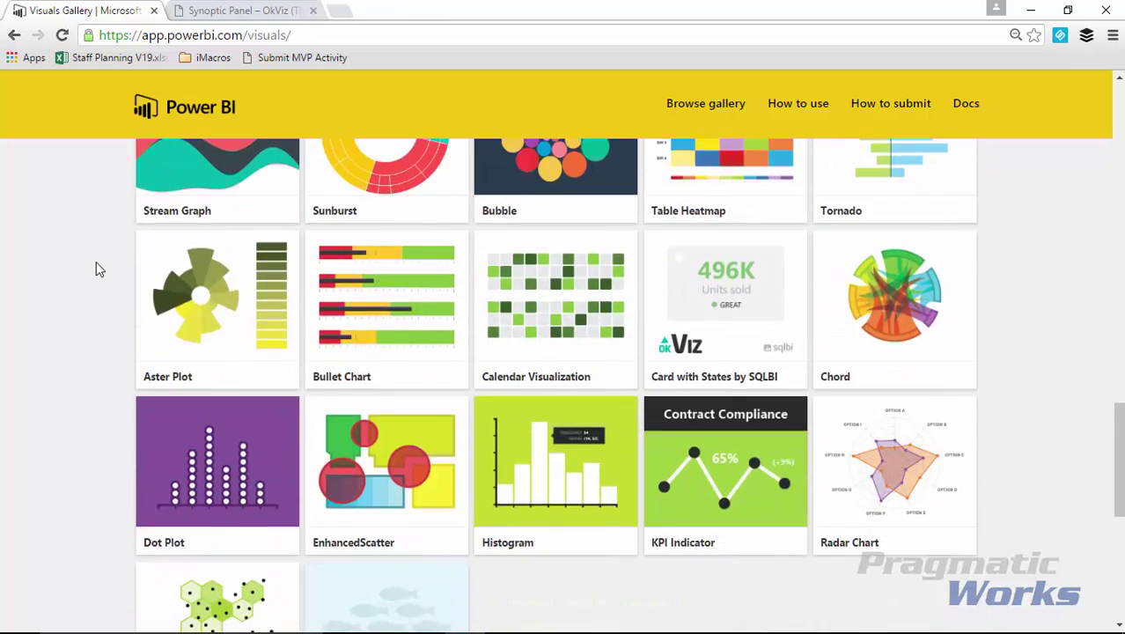
{"action": "scroll", "coordinate": [99, 269], "scroll_direction": "up", "scroll_amount": 4}
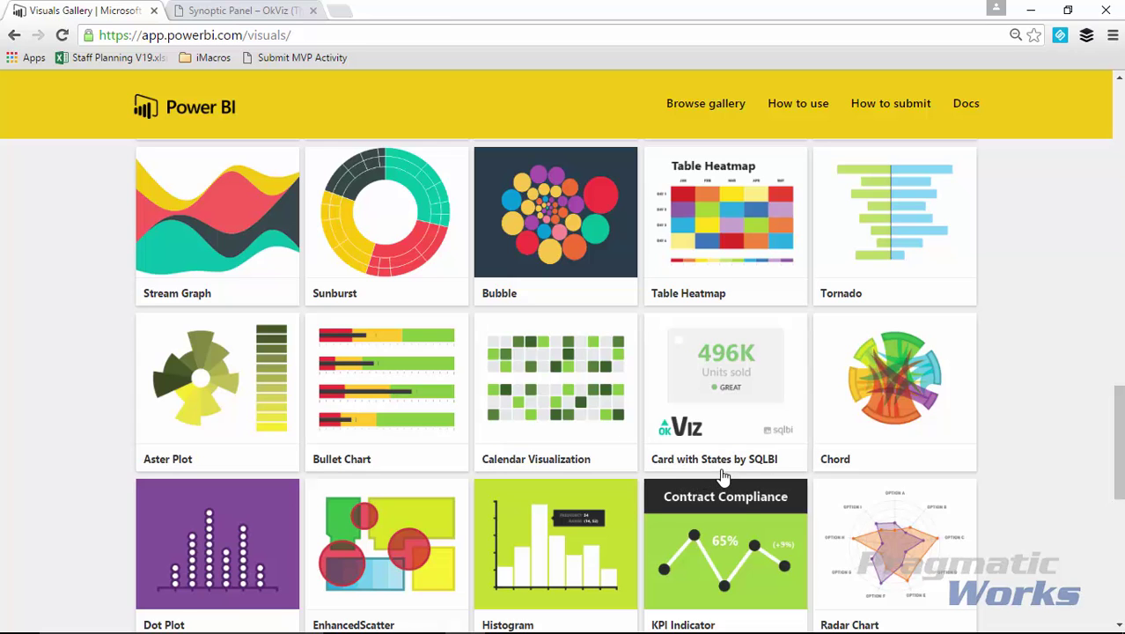
{"action": "left_click", "coordinate": [756, 461]}
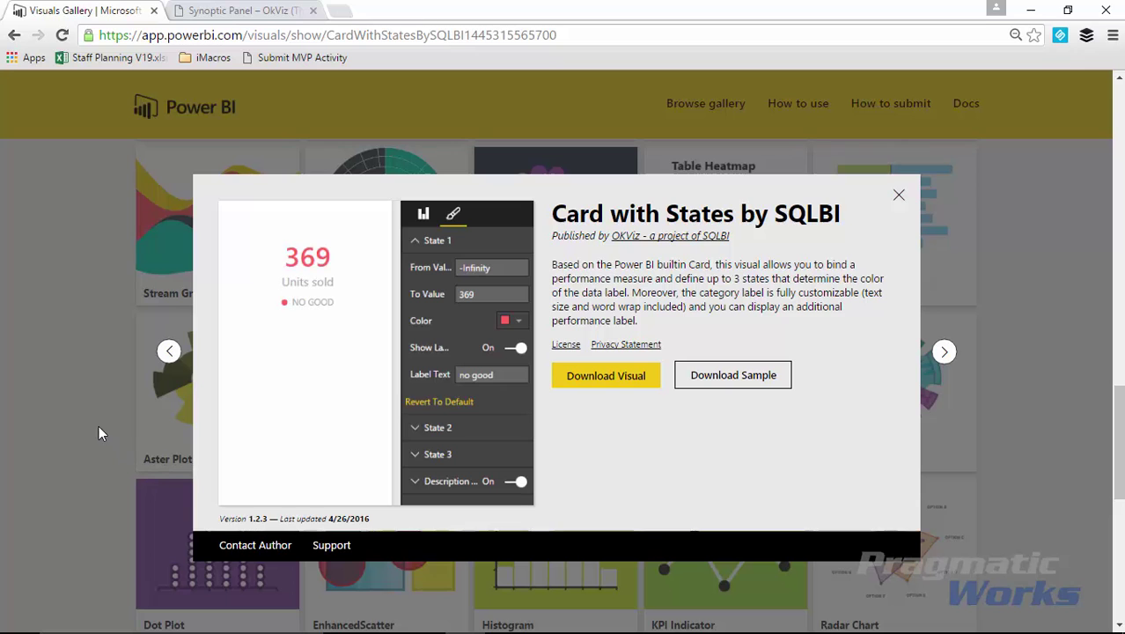
{"action": "left_click", "coordinate": [899, 196]}
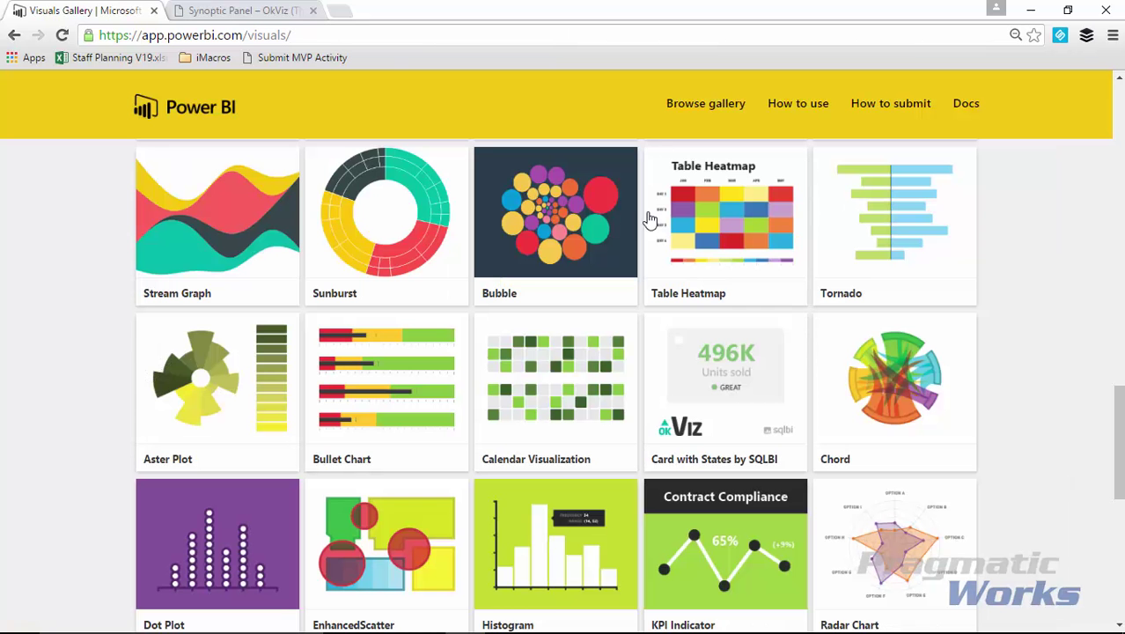
- Go to the okviz.com home page by shortening the address of the open Synoptic Panel page, and look it over
{"action": "left_click", "coordinate": [267, 9]}
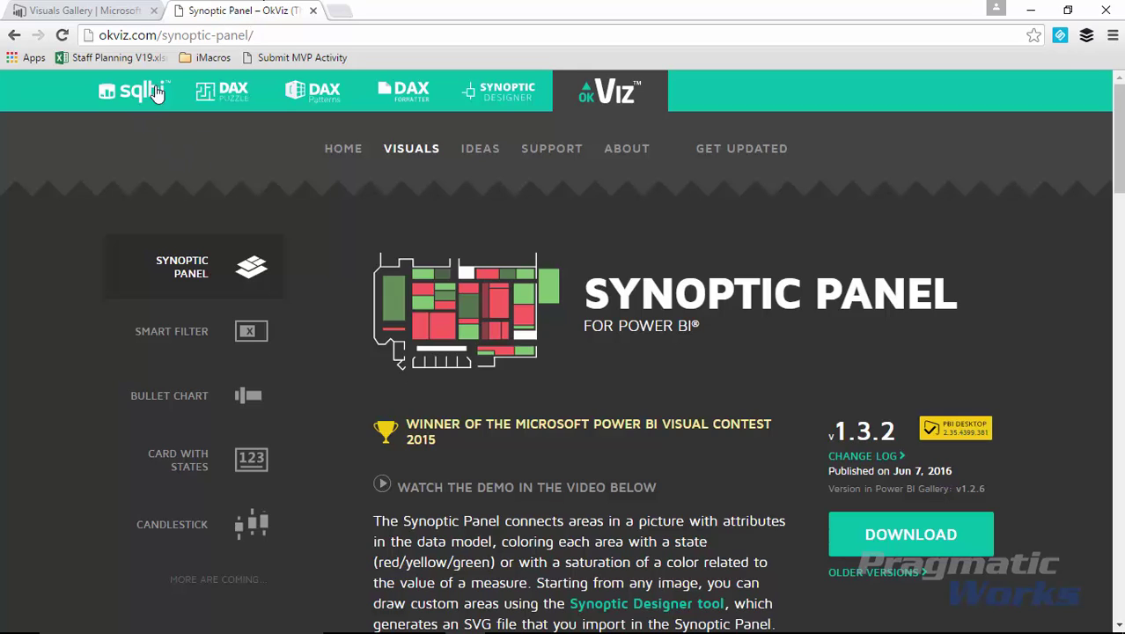
{"action": "left_click", "coordinate": [207, 36]}
{"action": "left_click", "coordinate": [170, 35]}
{"action": "left_click_drag", "start_coordinate": [163, 35], "coordinate": [629, 158]}
{"action": "key", "text": "BackSpace"}
{"action": "key", "text": "Return"}
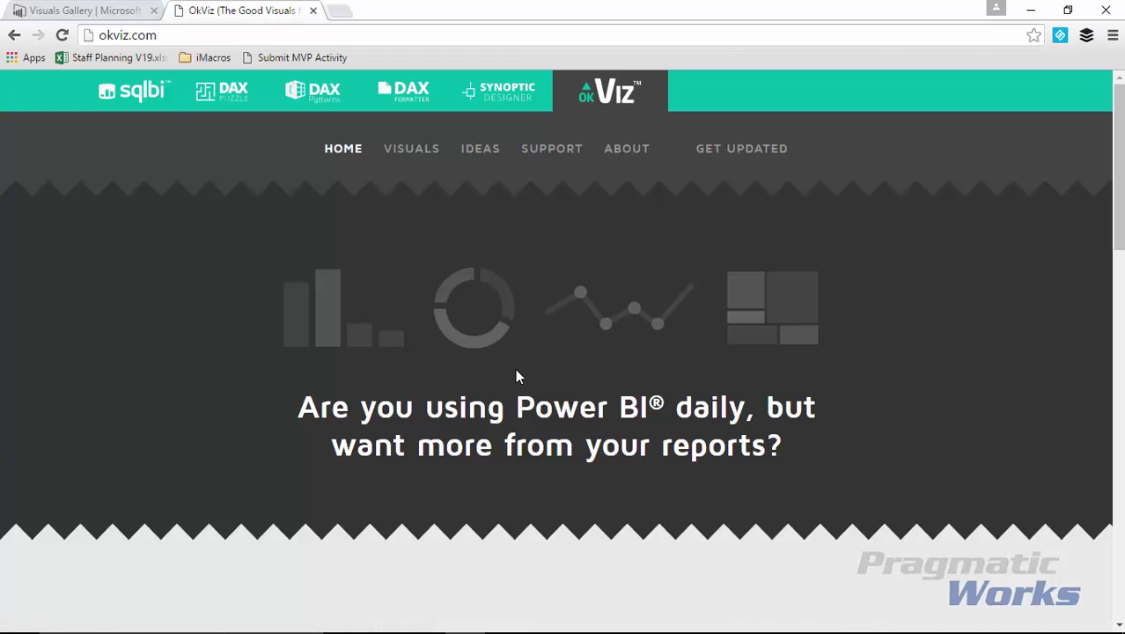
{"action": "scroll", "coordinate": [516, 375], "scroll_direction": "down", "scroll_amount": 4}
{"action": "scroll", "coordinate": [515, 369], "scroll_direction": "up", "scroll_amount": 4}
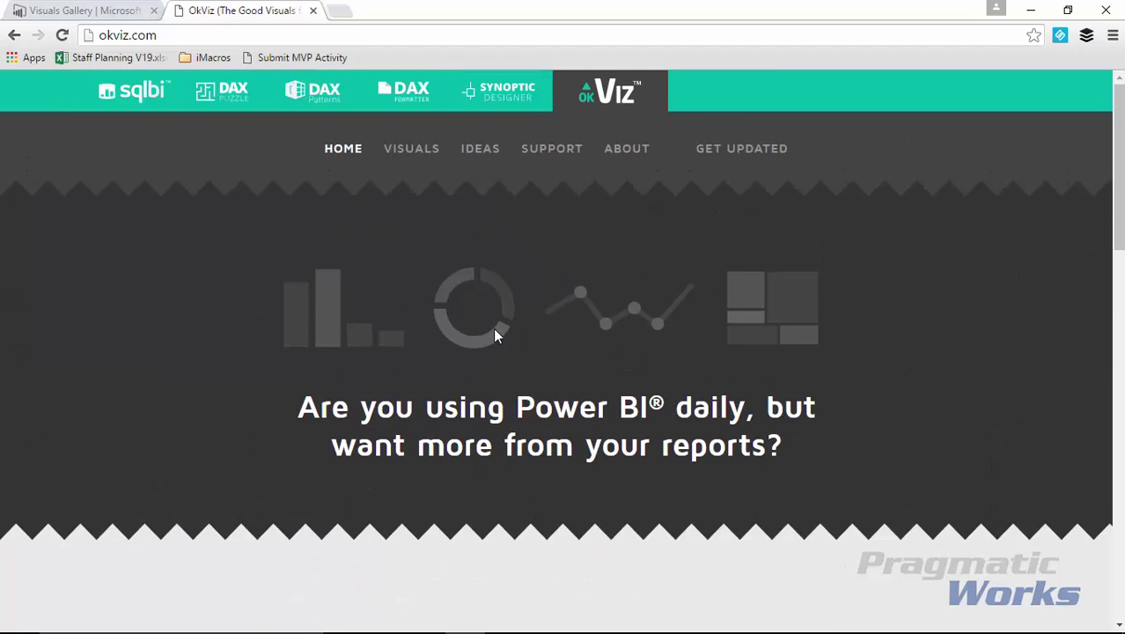
- Browse the OkViz visuals and open the Card with States page to view its description and download version
{"action": "left_click", "coordinate": [398, 149]}
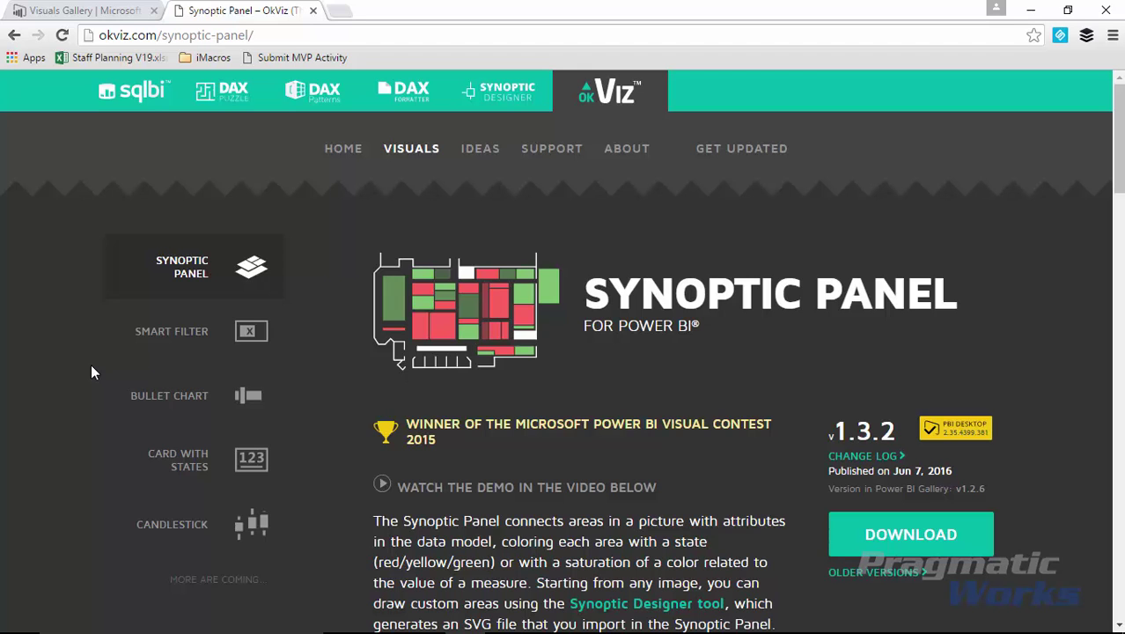
{"action": "scroll", "coordinate": [91, 371], "scroll_direction": "down", "scroll_amount": 1}
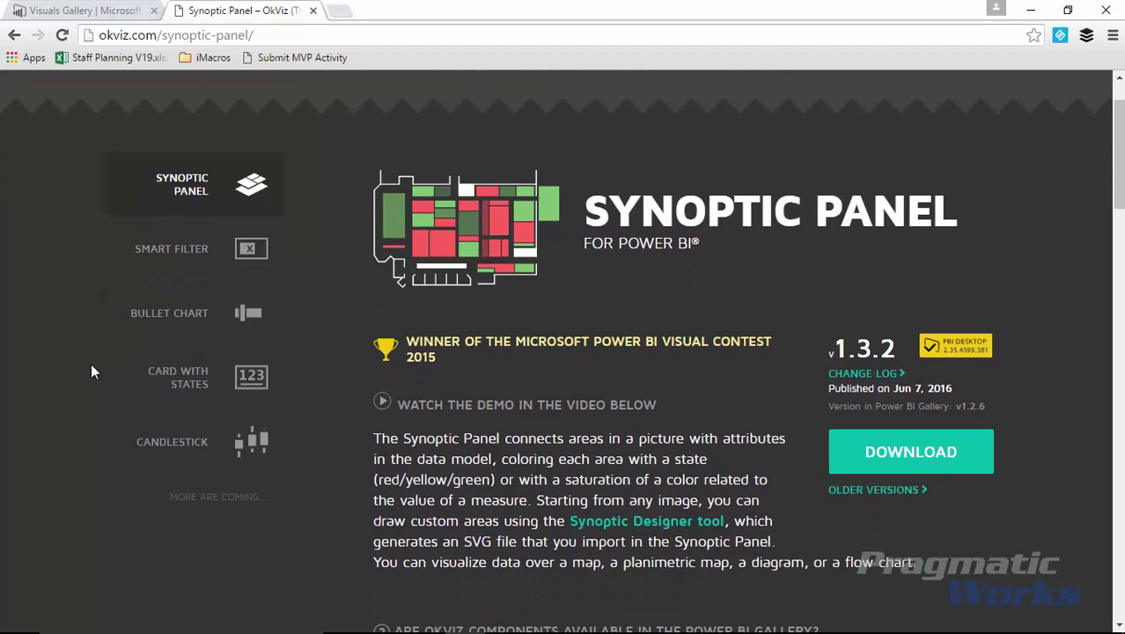
{"action": "scroll", "coordinate": [91, 371], "scroll_direction": "down", "scroll_amount": 3}
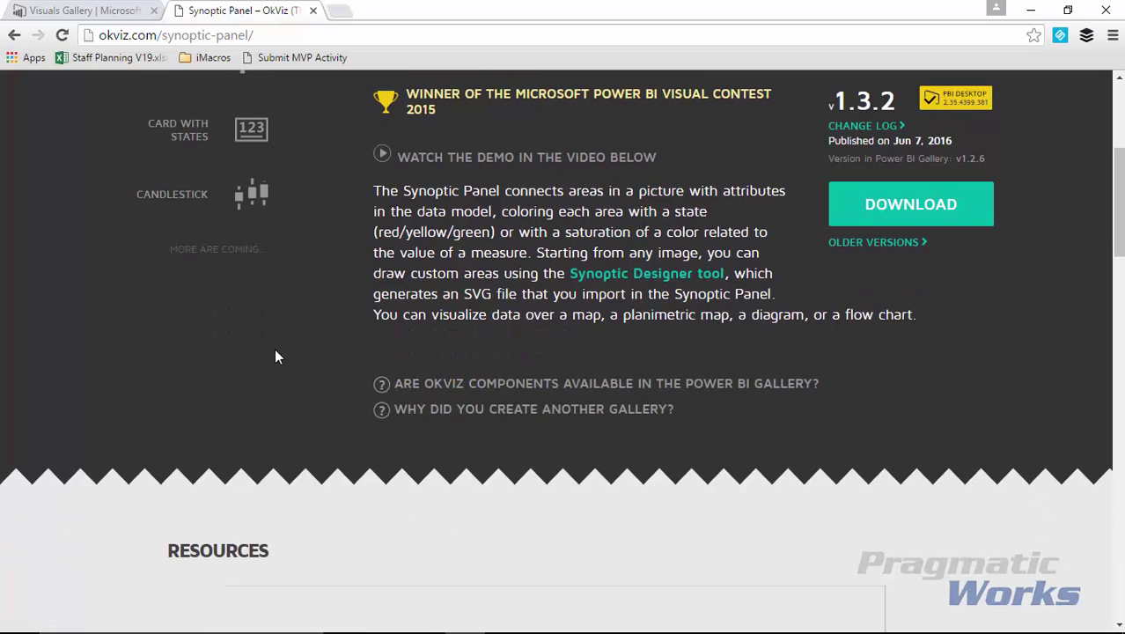
{"action": "scroll", "coordinate": [275, 355], "scroll_direction": "up", "scroll_amount": 3}
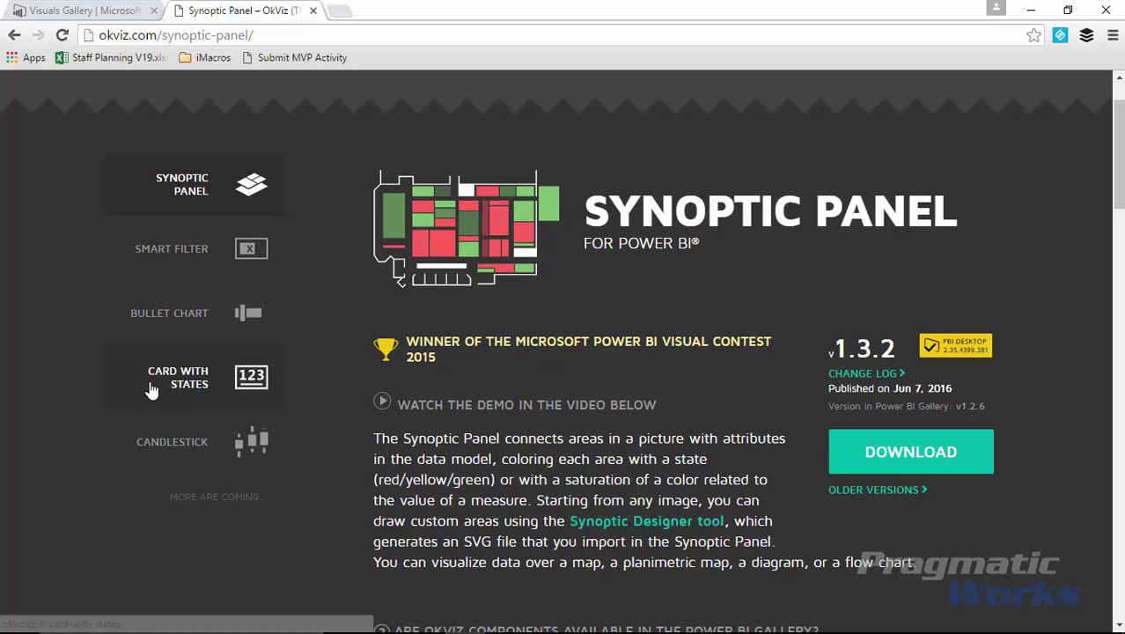
{"action": "left_click", "coordinate": [187, 397]}
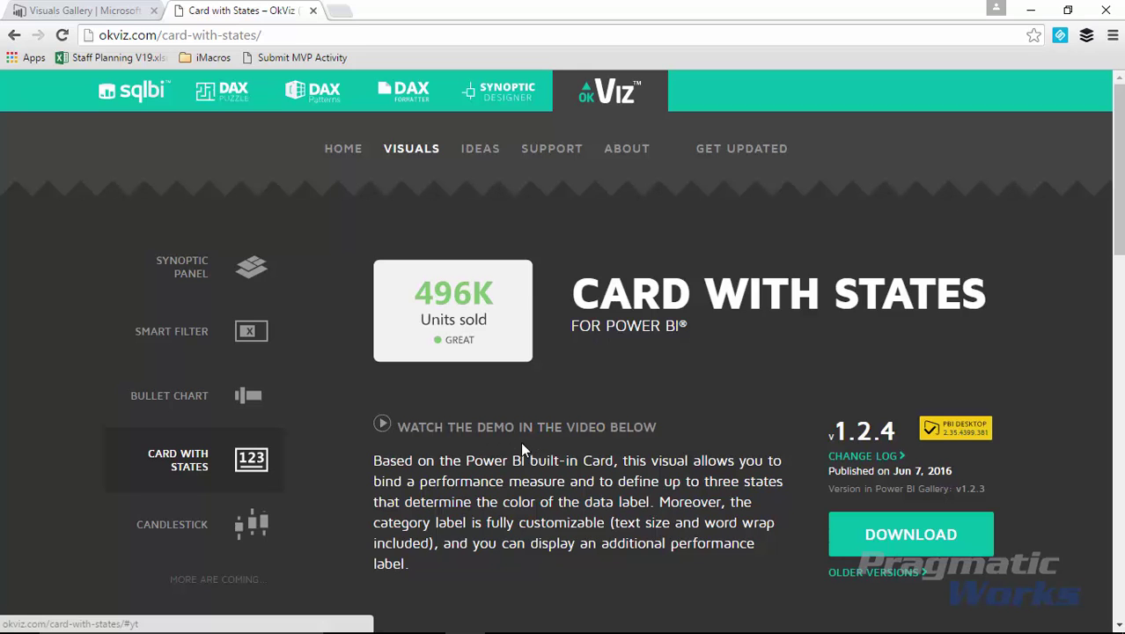
{"action": "scroll", "coordinate": [773, 546], "scroll_direction": "down", "scroll_amount": 1}
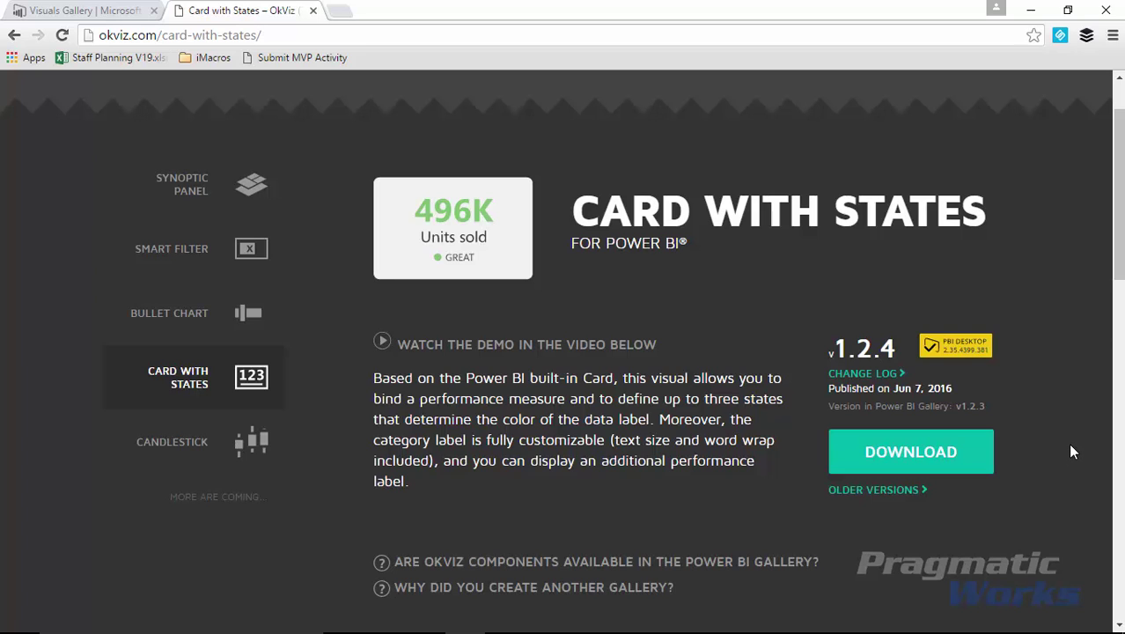
- Switch to Power BI Desktop and start importing a custom visual from a file, accepting the caution about custom visuals
{"action": "key", "text": "alt+Tab"}
{"action": "key", "text": "alt+Tab"}
{"action": "key", "text": "alt+Tab"}
{"action": "key", "text": "alt+Tab"}
{"action": "key", "text": "alt+Tab"}
{"action": "key", "text": "alt+Tab"}
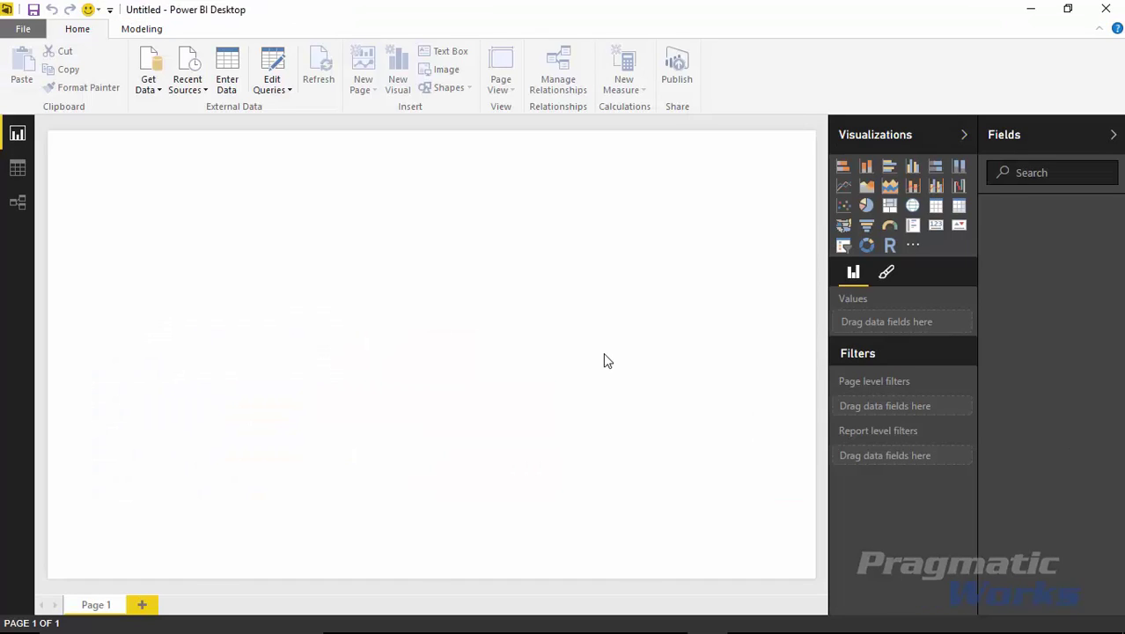
{"action": "left_click", "coordinate": [914, 249]}
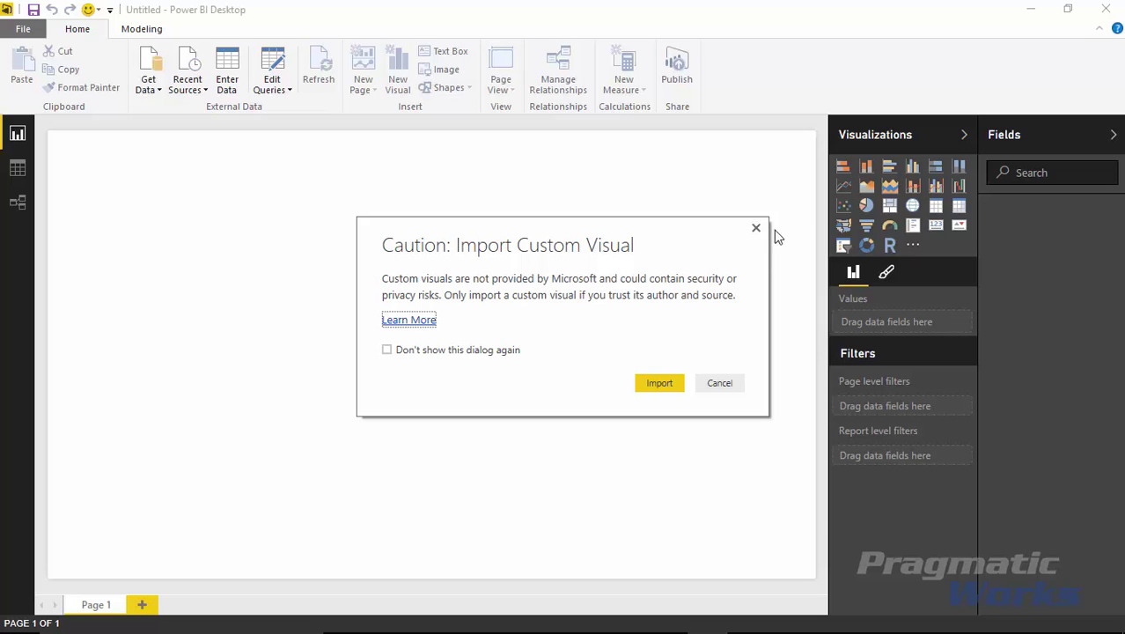
{"action": "left_click", "coordinate": [660, 383]}
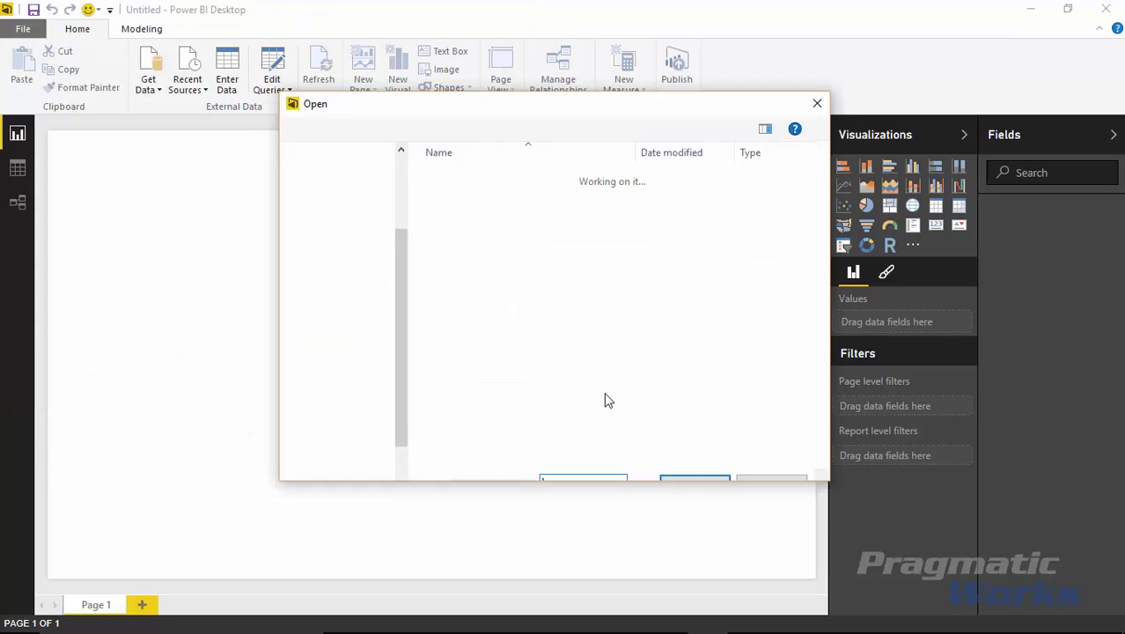
- Import CardWithStatesBySQLBI-1.2.4.pbiviz from the Custom Visuals folder inside Power BI Custom Visuals on the C: drive
{"action": "left_click", "coordinate": [390, 131]}
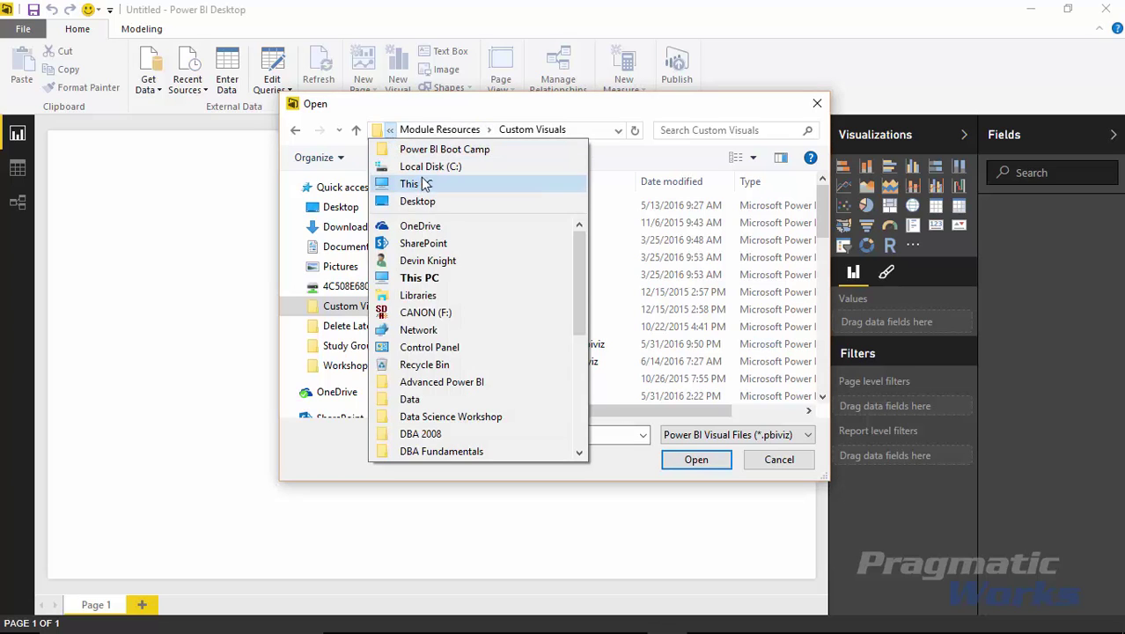
{"action": "left_click", "coordinate": [419, 162]}
{"action": "scroll", "coordinate": [486, 400], "scroll_direction": "down", "scroll_amount": 2}
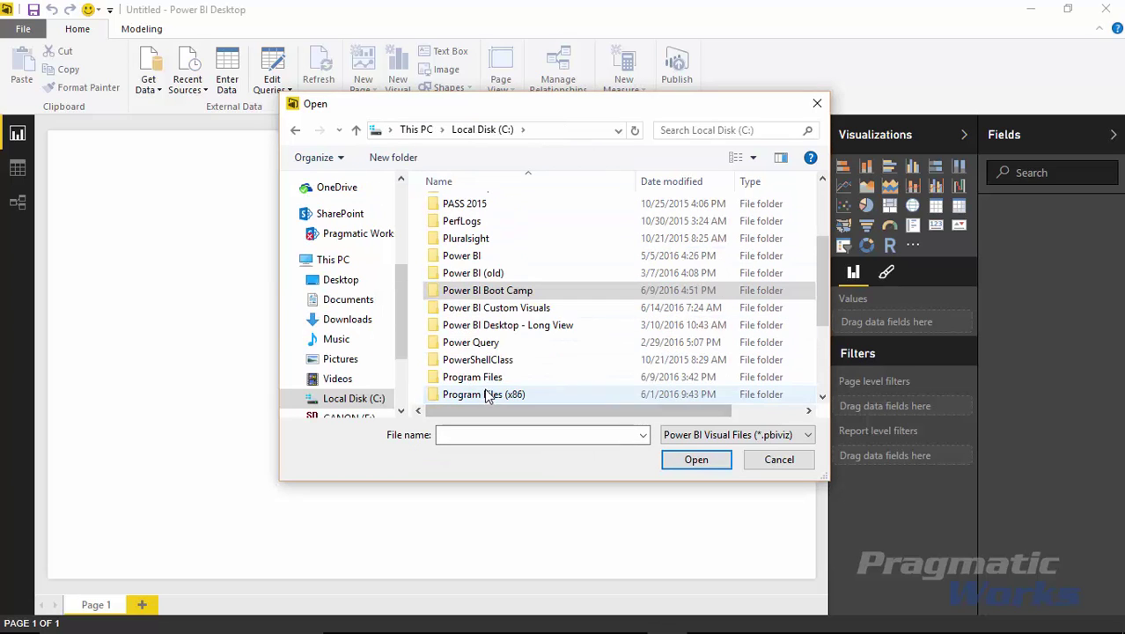
{"action": "double_click", "coordinate": [518, 307]}
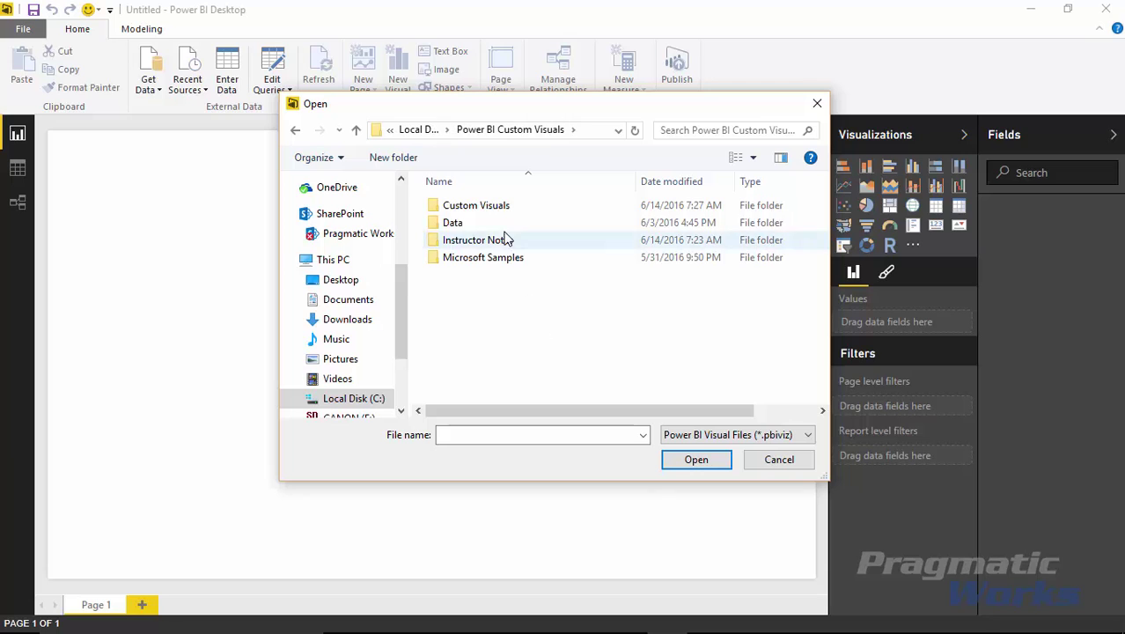
{"action": "double_click", "coordinate": [491, 208]}
{"action": "left_click", "coordinate": [555, 344]}
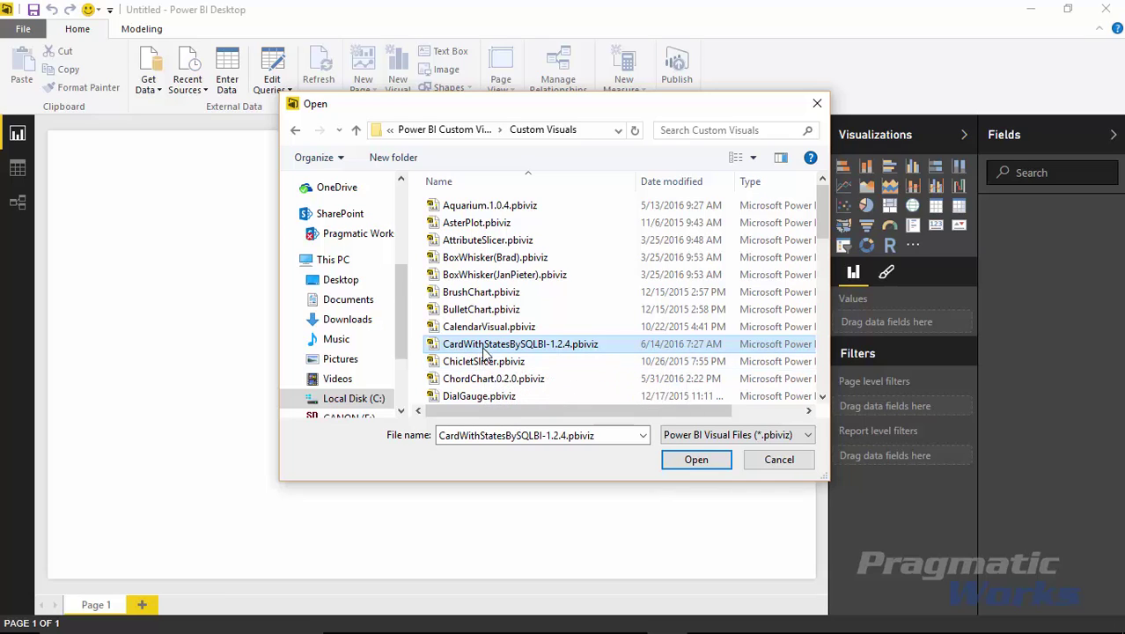
{"action": "left_click", "coordinate": [696, 461]}
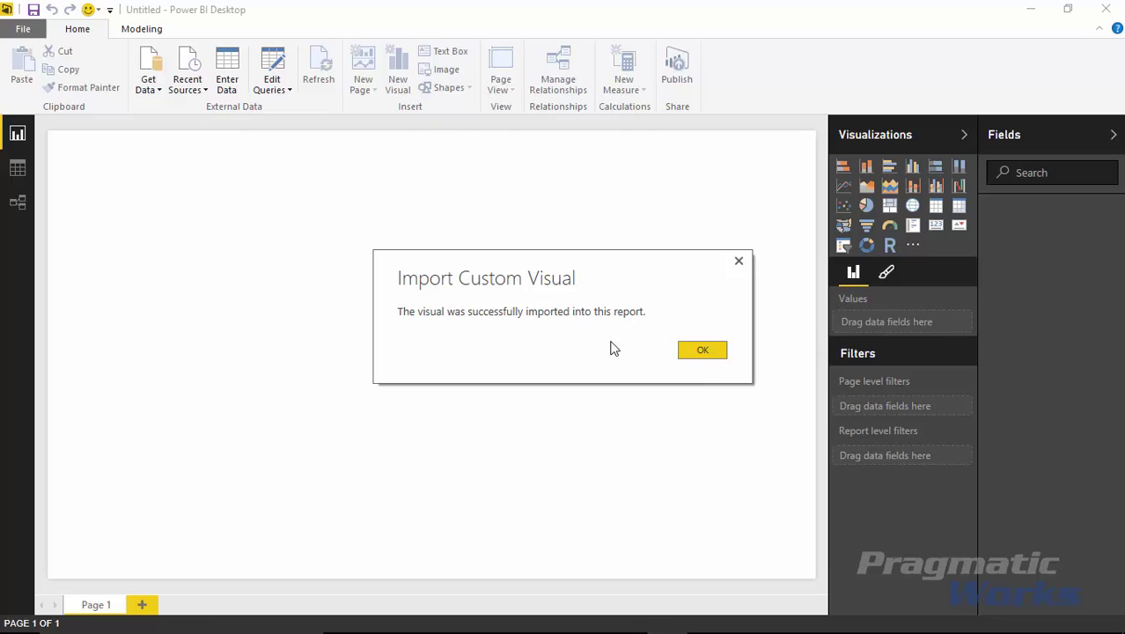
{"action": "left_click", "coordinate": [702, 350]}
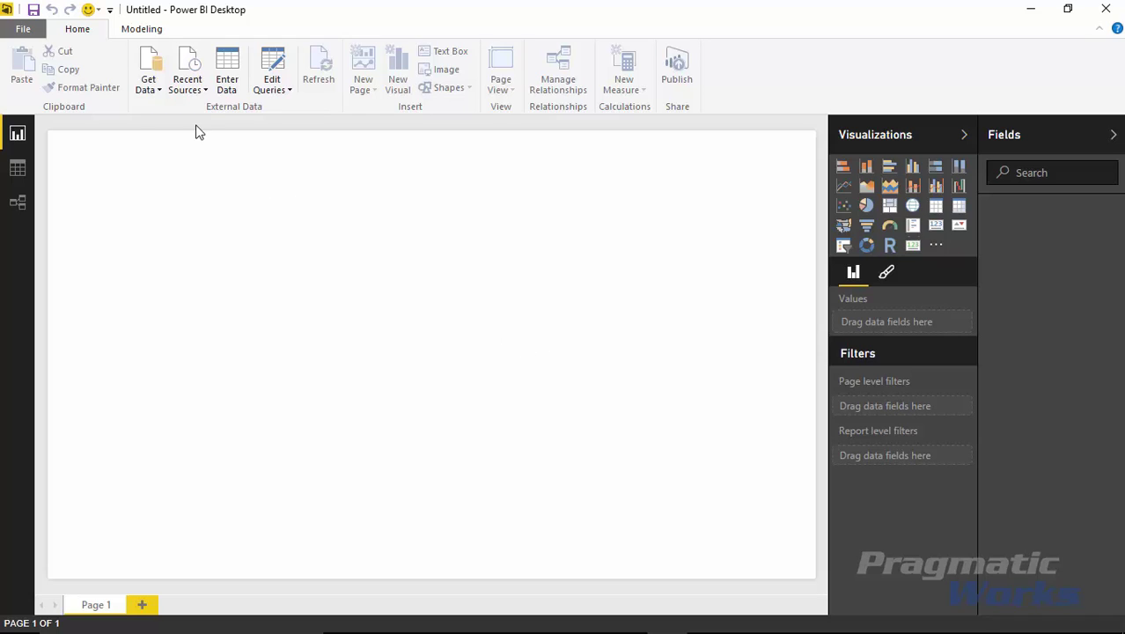
- Connect to the Excel workbook Sales Performance.xlsx in the Data folder of Power BI Custom Visuals
{"action": "left_click", "coordinate": [148, 92]}
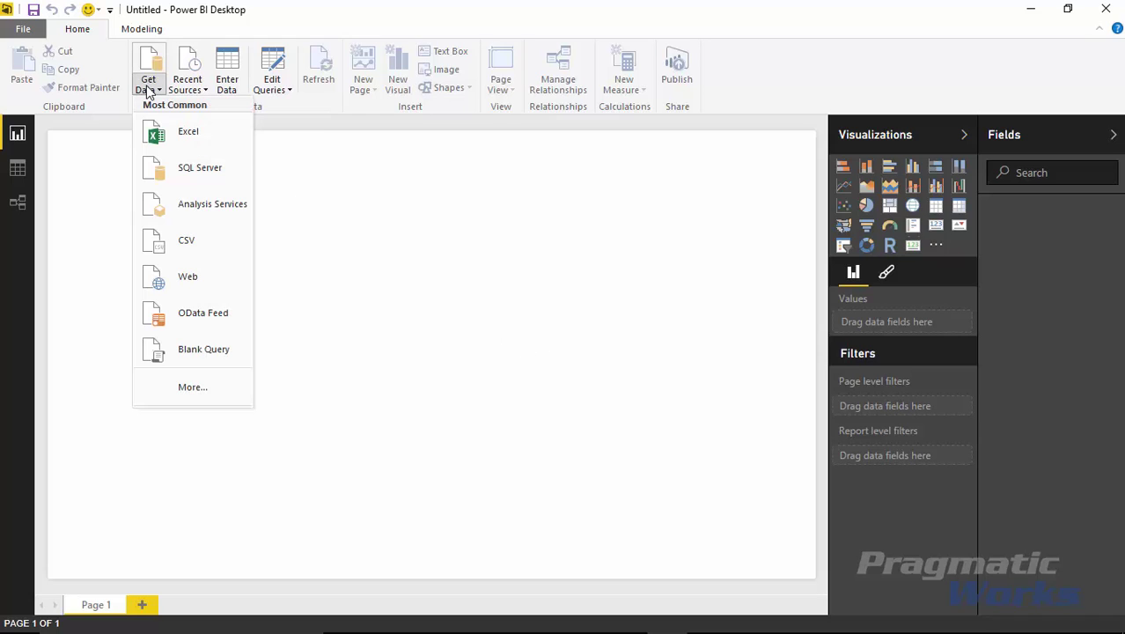
{"action": "left_click", "coordinate": [183, 141]}
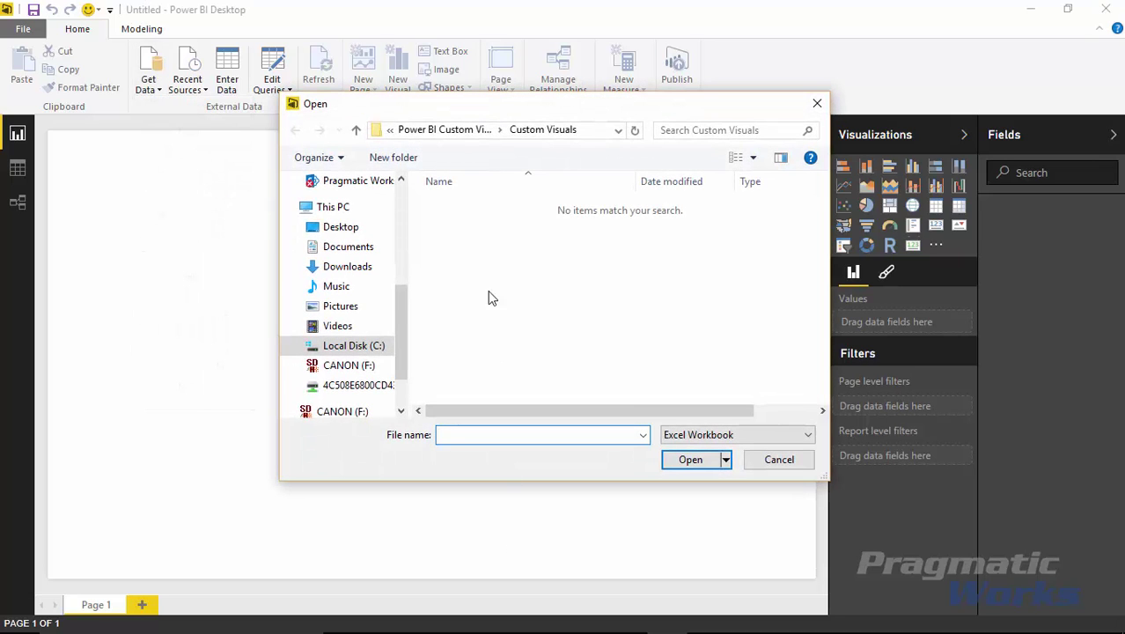
{"action": "left_click", "coordinate": [453, 131]}
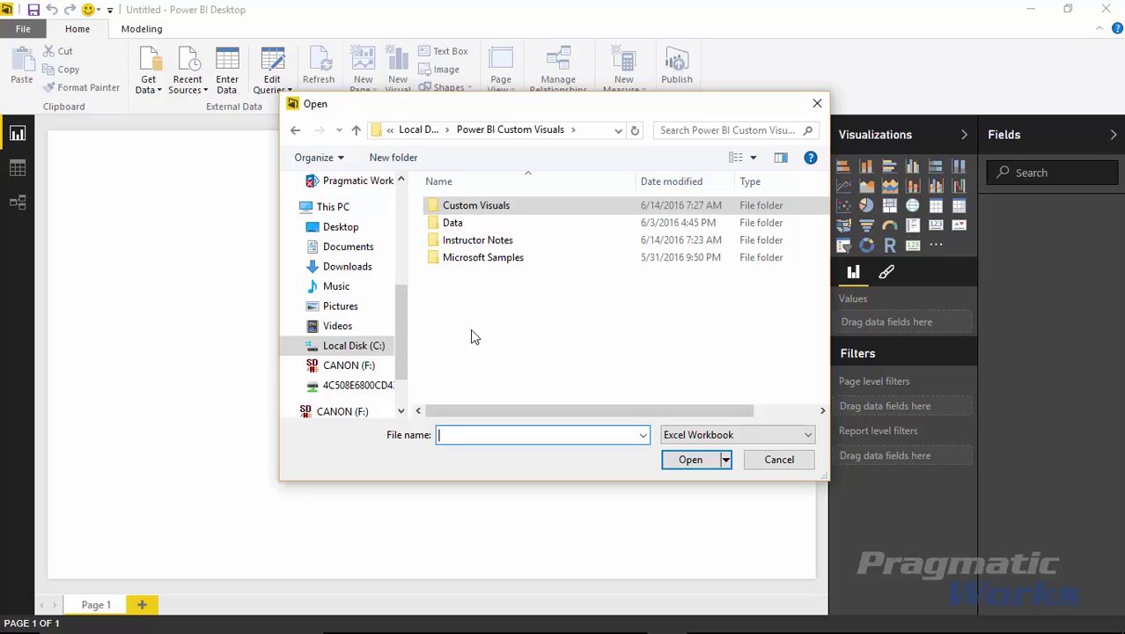
{"action": "left_click", "coordinate": [462, 227]}
{"action": "double_click", "coordinate": [462, 227]}
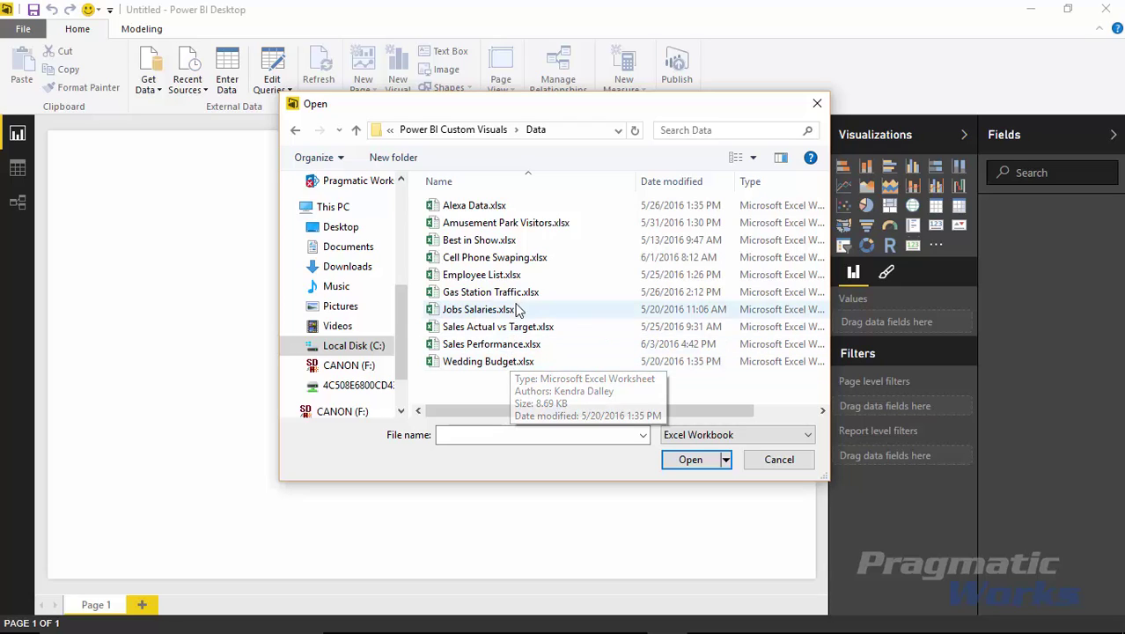
{"action": "double_click", "coordinate": [459, 345]}
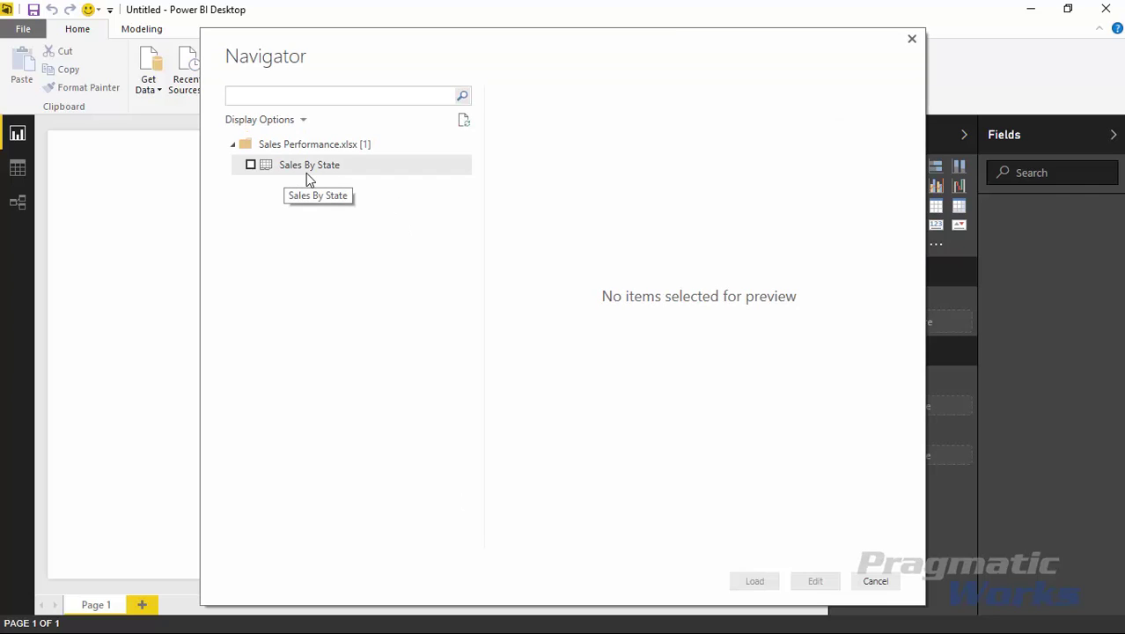
- Select the Sales By State table, preview its columns through Green Max, and load it into the report
{"action": "left_click", "coordinate": [251, 165]}
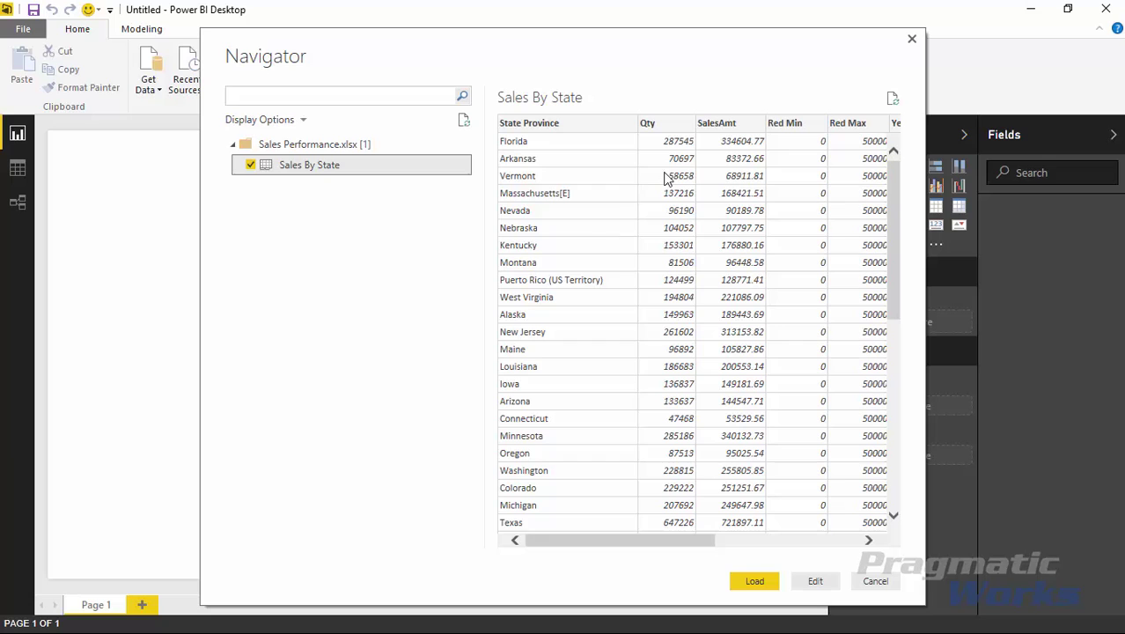
{"action": "left_click_drag", "start_coordinate": [678, 539], "coordinate": [743, 543]}
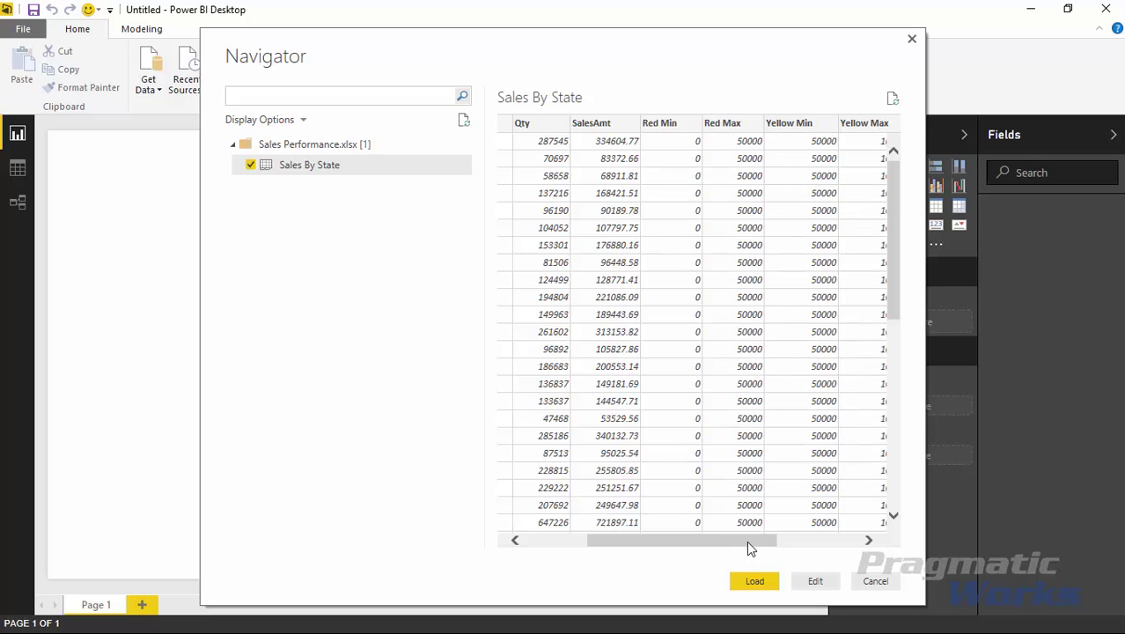
{"action": "left_click_drag", "start_coordinate": [747, 541], "coordinate": [823, 542]}
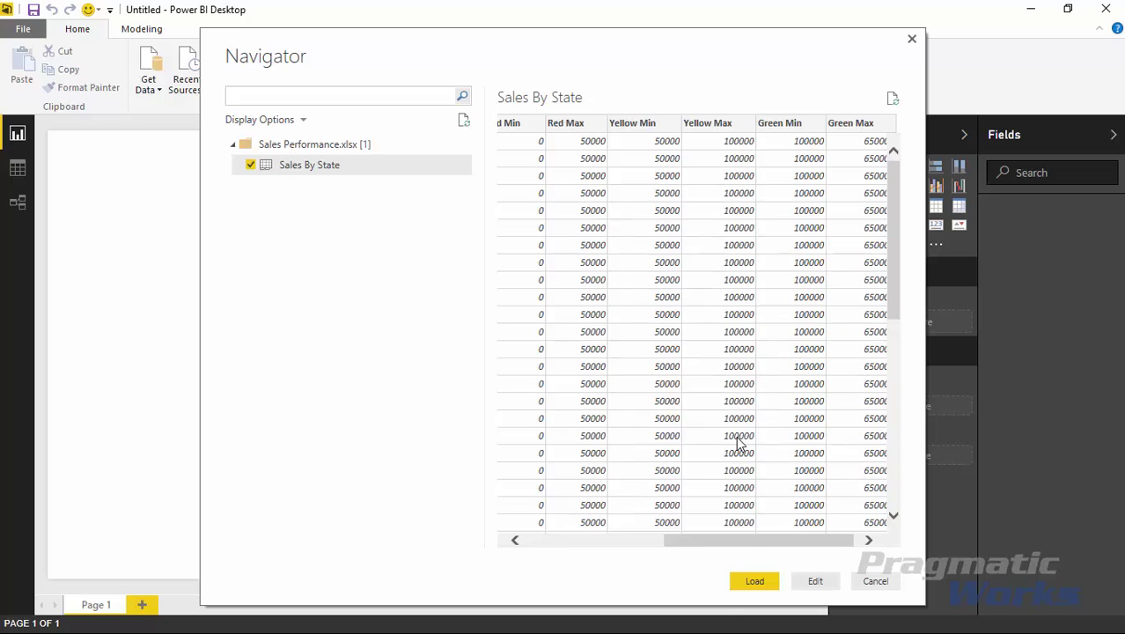
{"action": "left_click", "coordinate": [761, 585]}
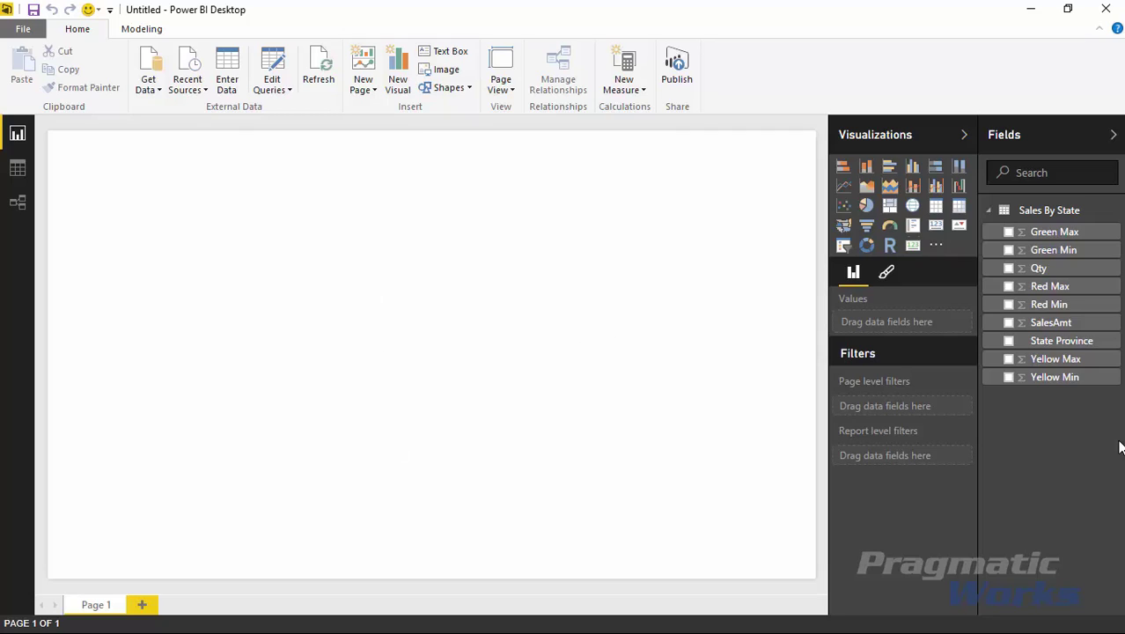
- Create a stacked bar chart of SalesAmt by State Province and enlarge it on the report page
{"action": "left_click", "coordinate": [1009, 340]}
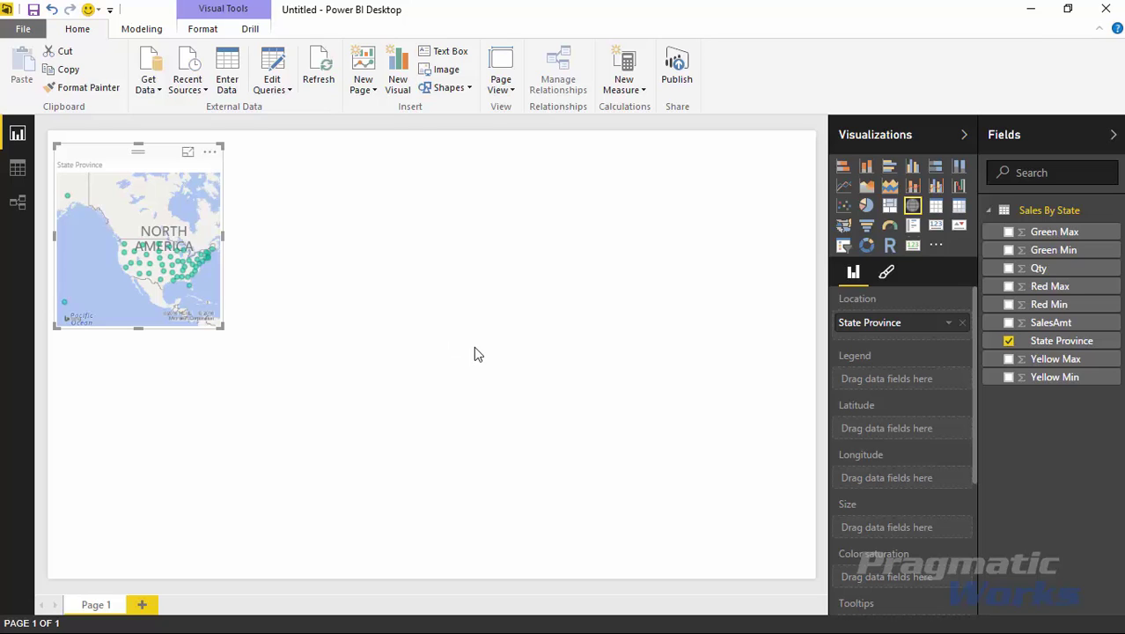
{"action": "left_click", "coordinate": [1009, 323]}
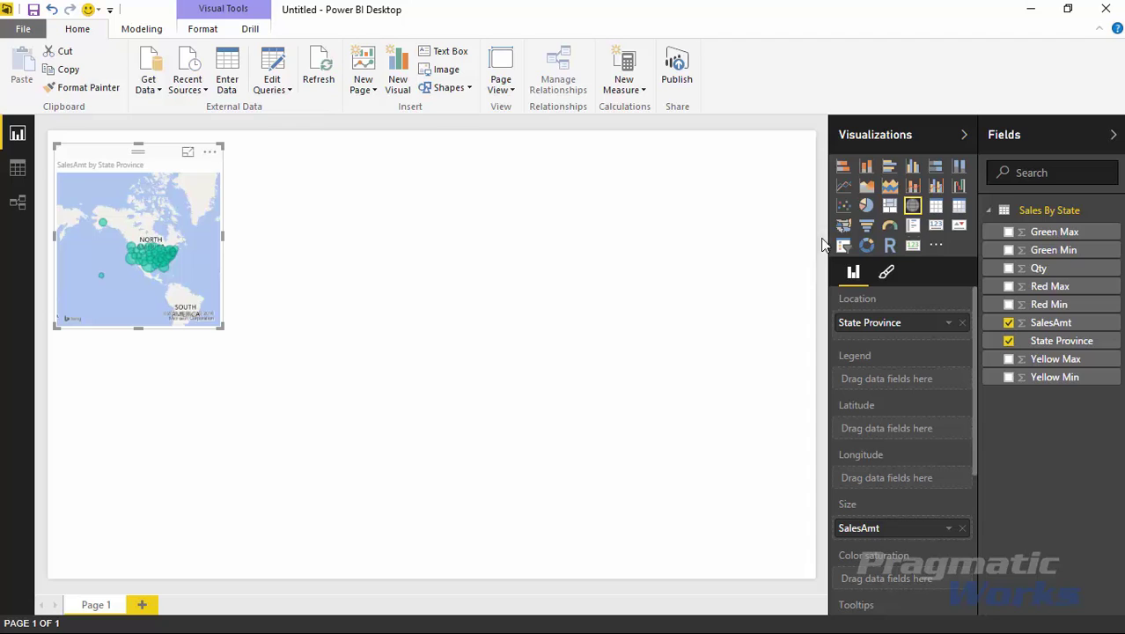
{"action": "left_click", "coordinate": [843, 168]}
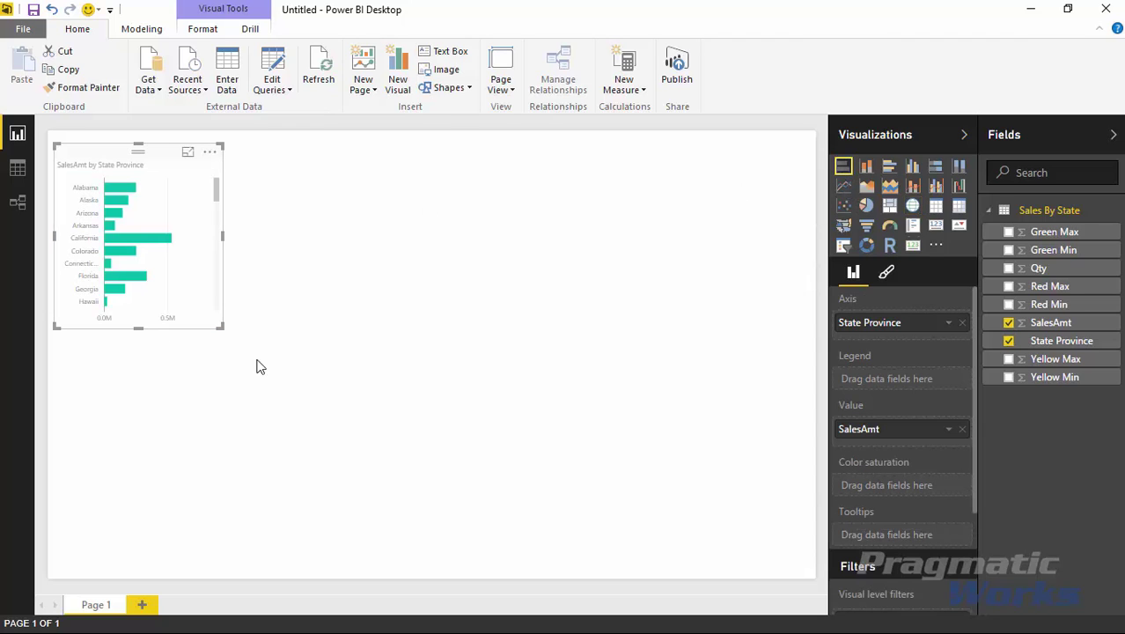
{"action": "left_click_drag", "start_coordinate": [221, 325], "coordinate": [308, 385]}
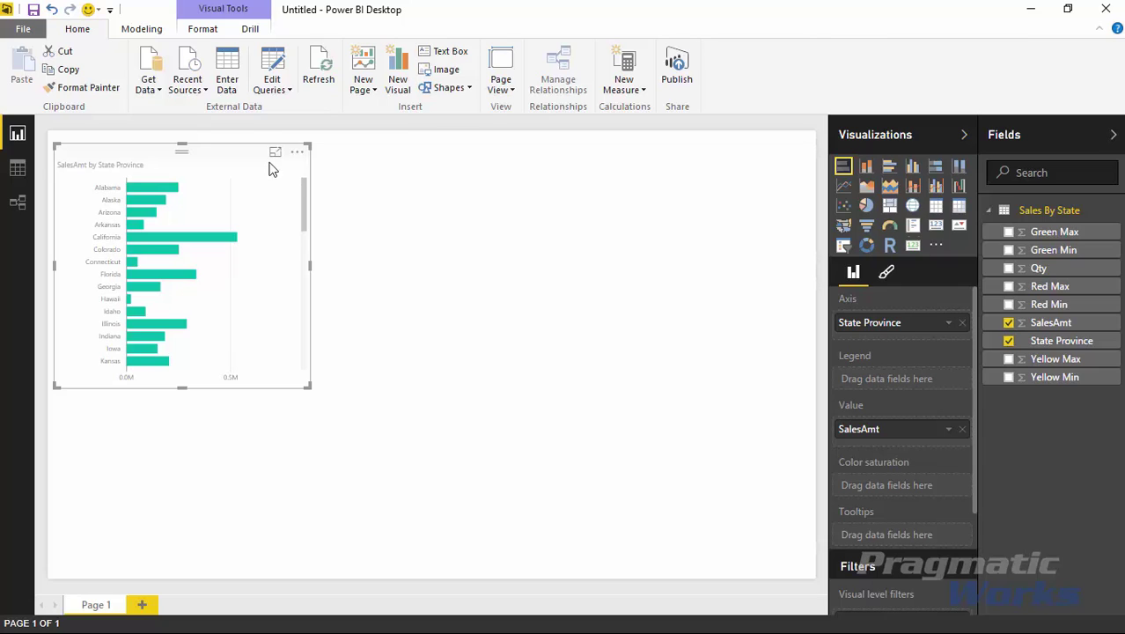
- Sort the stacked bar chart by SalesAmt in descending order and enlarge it slightly
{"action": "left_click", "coordinate": [297, 152]}
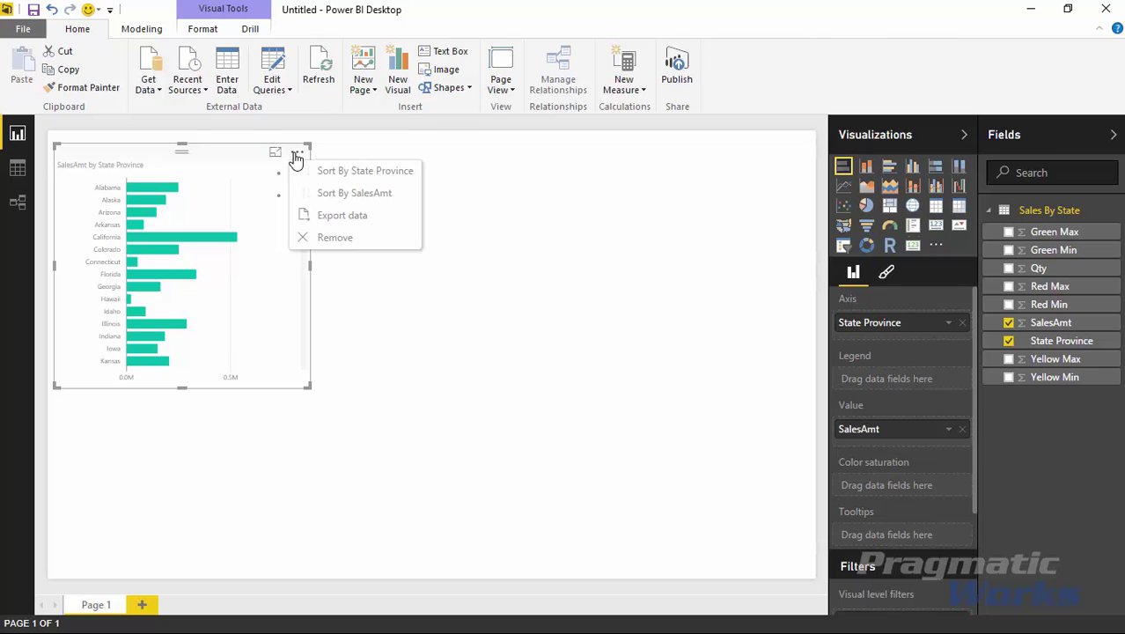
{"action": "left_click", "coordinate": [343, 195]}
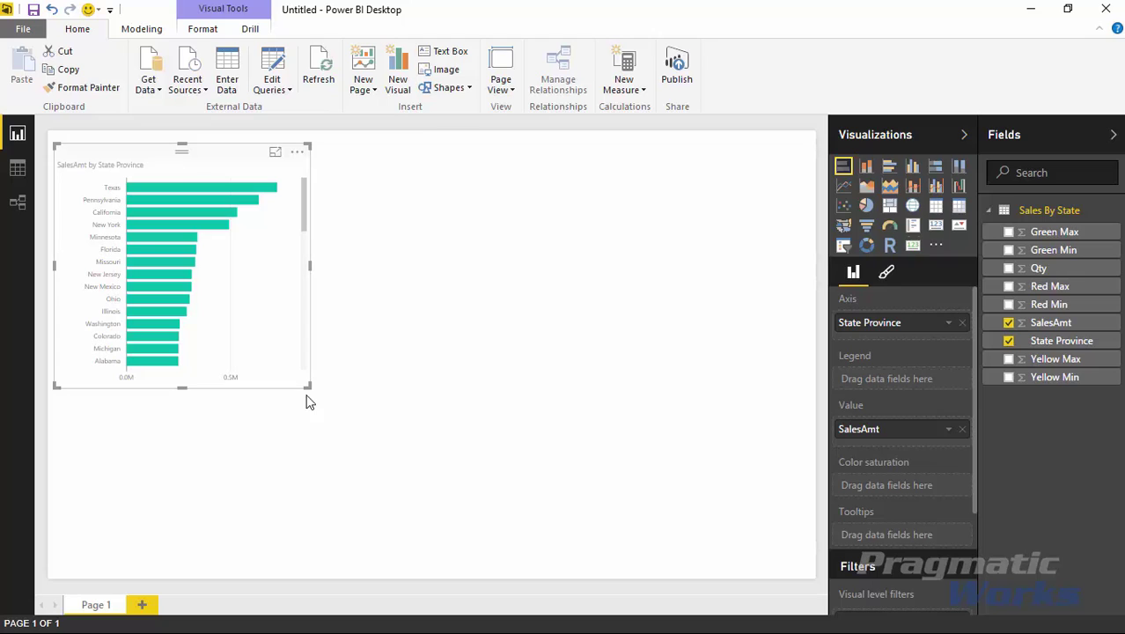
{"action": "left_click_drag", "start_coordinate": [307, 387], "coordinate": [319, 410]}
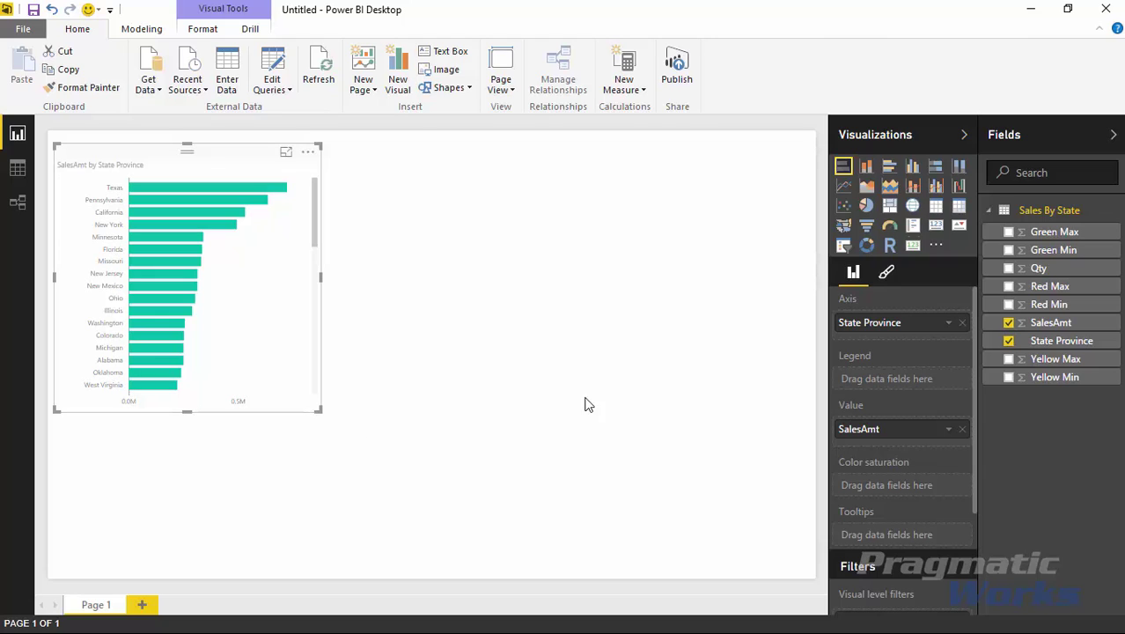
- Add a Card with States visual to the page, move it to the upper-right corner, and widen it to about double
{"action": "left_click", "coordinate": [631, 326]}
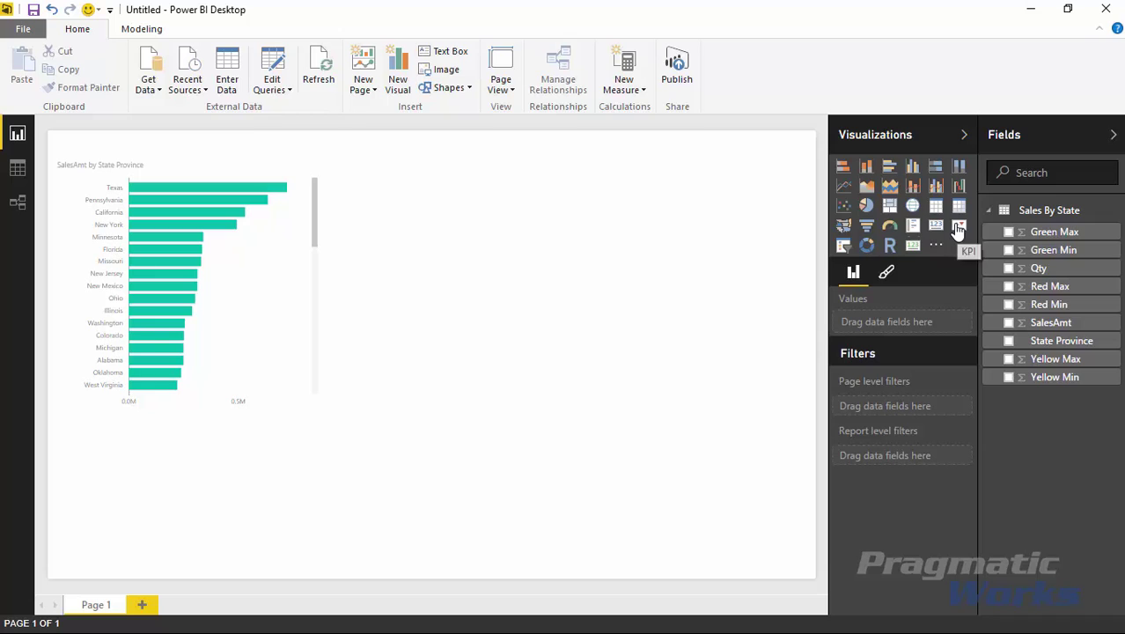
{"action": "left_click", "coordinate": [912, 254]}
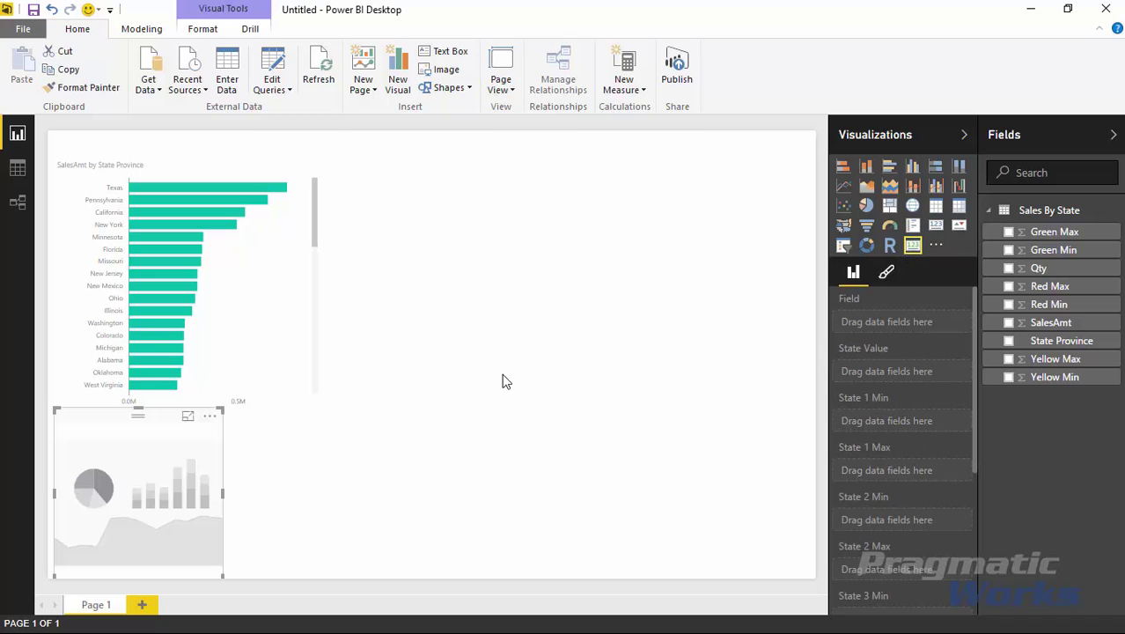
{"action": "left_click_drag", "start_coordinate": [115, 421], "coordinate": [707, 157]}
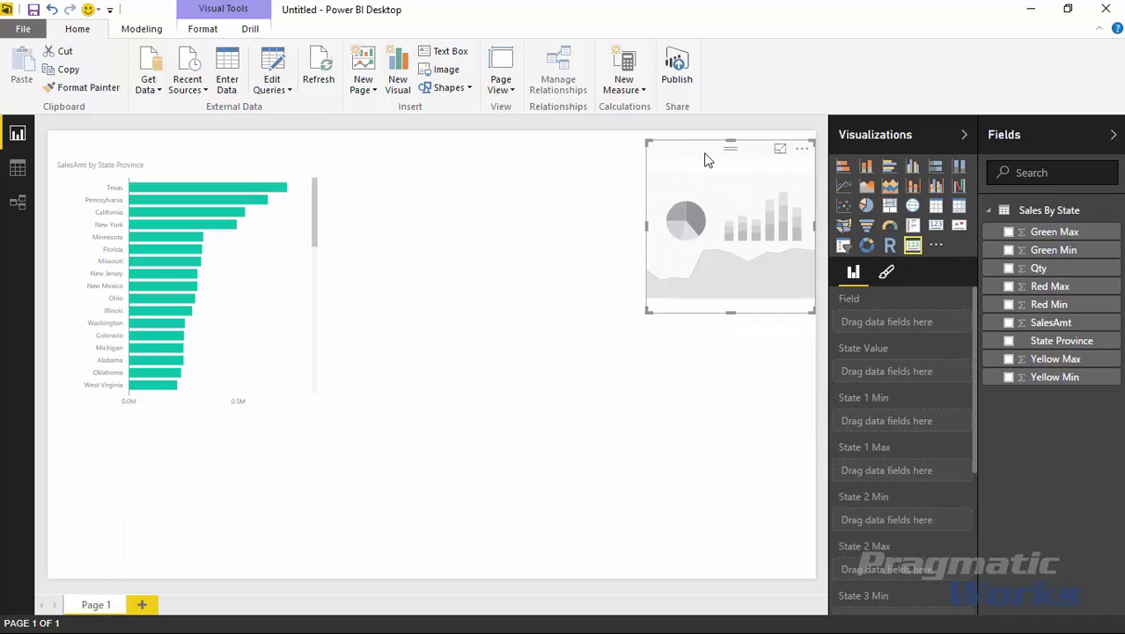
{"action": "left_click_drag", "start_coordinate": [649, 312], "coordinate": [461, 306]}
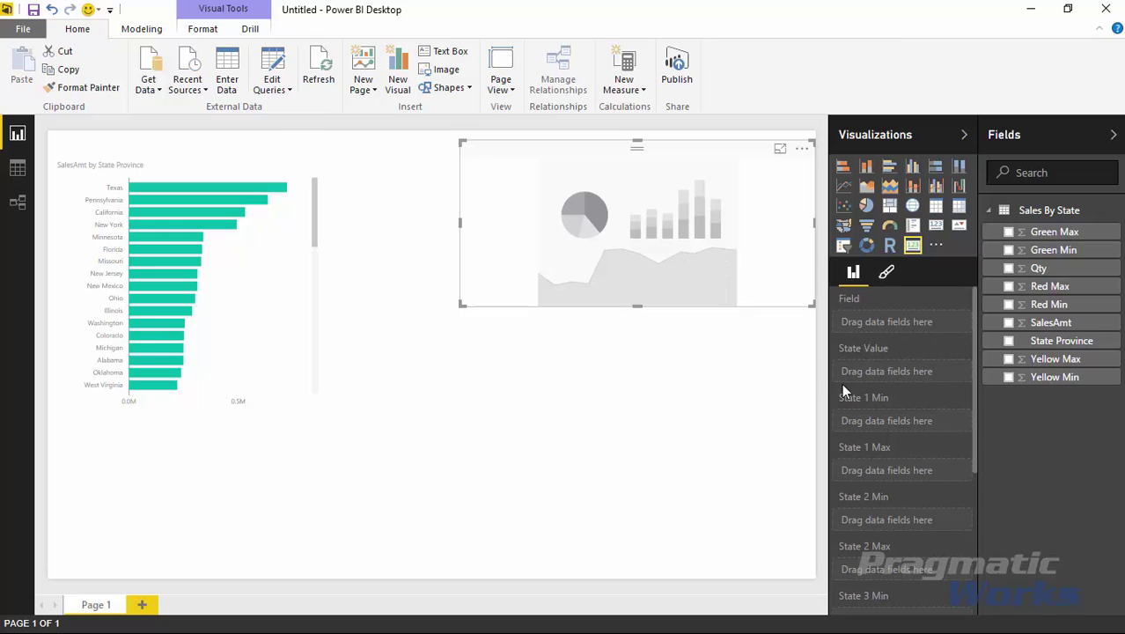
- Review the data roles of the Card with States visual and assign Qty as its Field
{"action": "left_click_drag", "start_coordinate": [973, 342], "coordinate": [973, 352]}
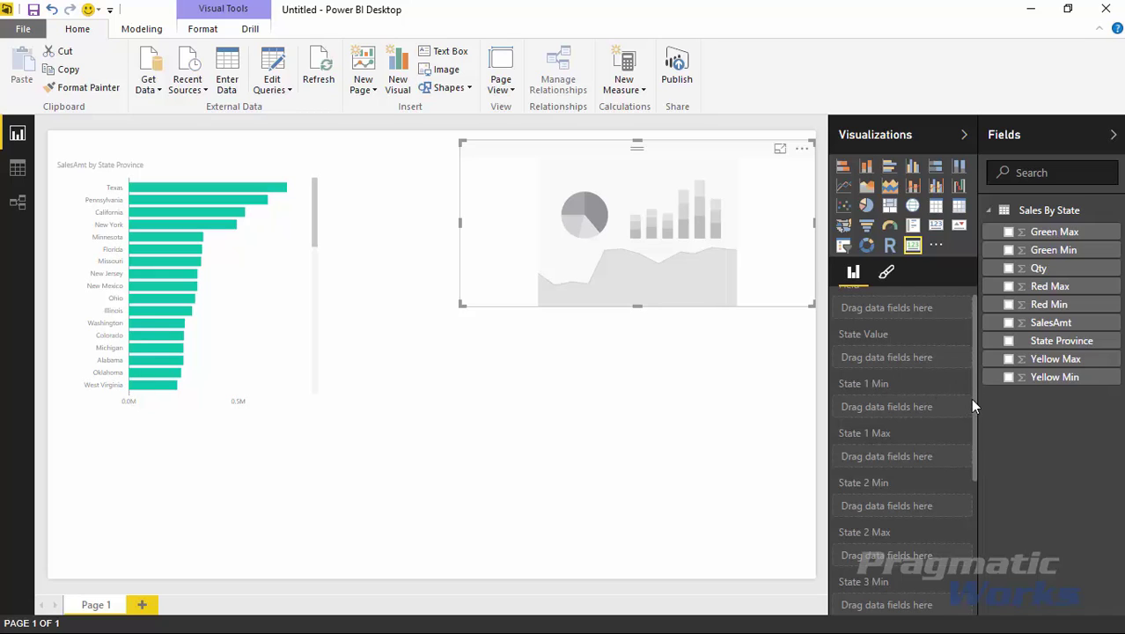
{"action": "left_click_drag", "start_coordinate": [972, 400], "coordinate": [972, 430]}
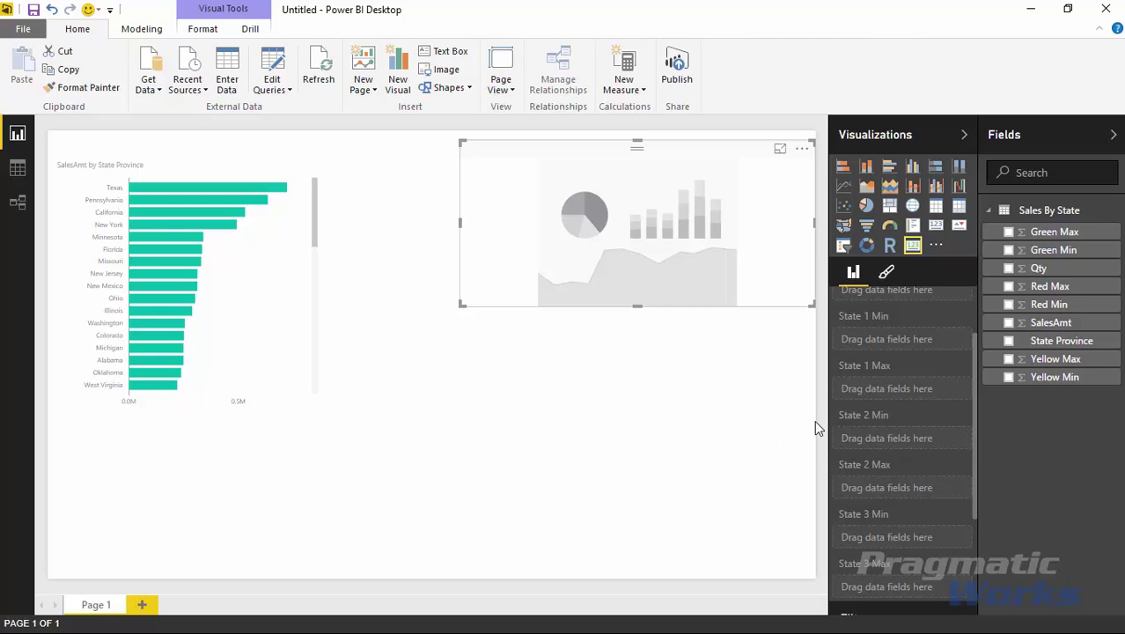
{"action": "left_click", "coordinate": [1009, 267]}
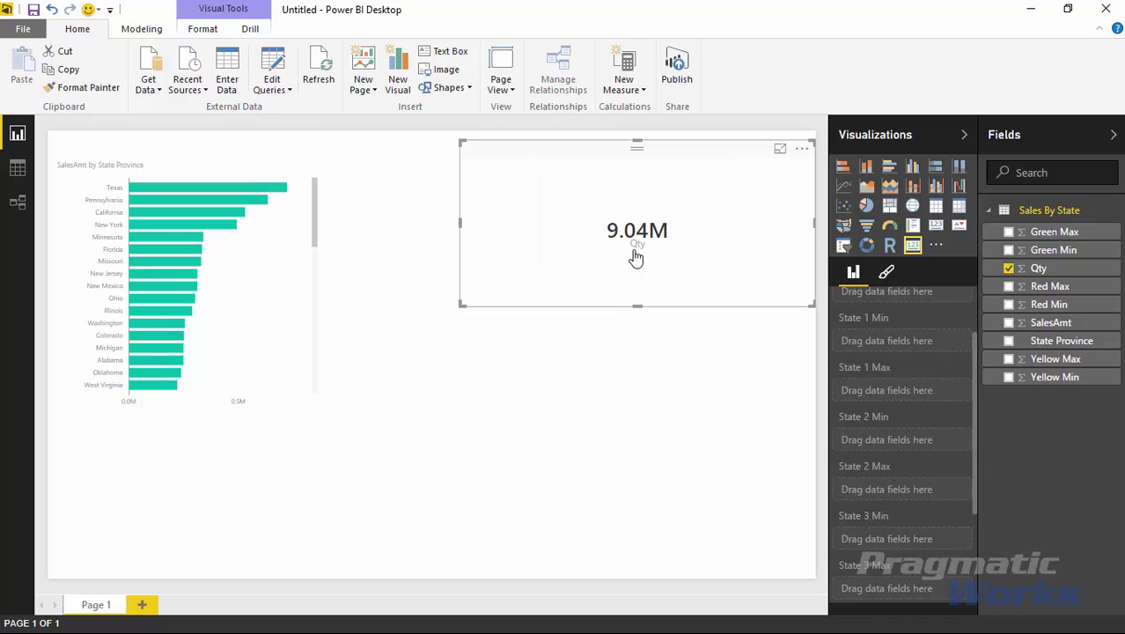
{"action": "scroll", "coordinate": [973, 312], "scroll_direction": "up", "scroll_amount": 2}
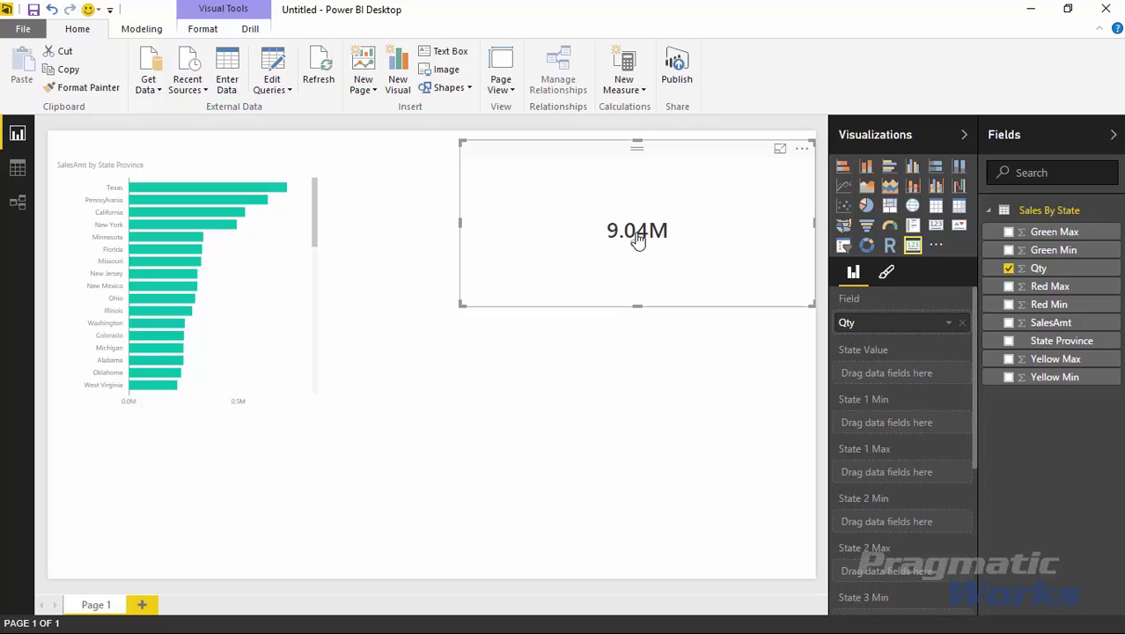
- Add a separate standard Card visual showing Qty for comparison
{"action": "left_click", "coordinate": [669, 402]}
{"action": "left_click", "coordinate": [936, 226]}
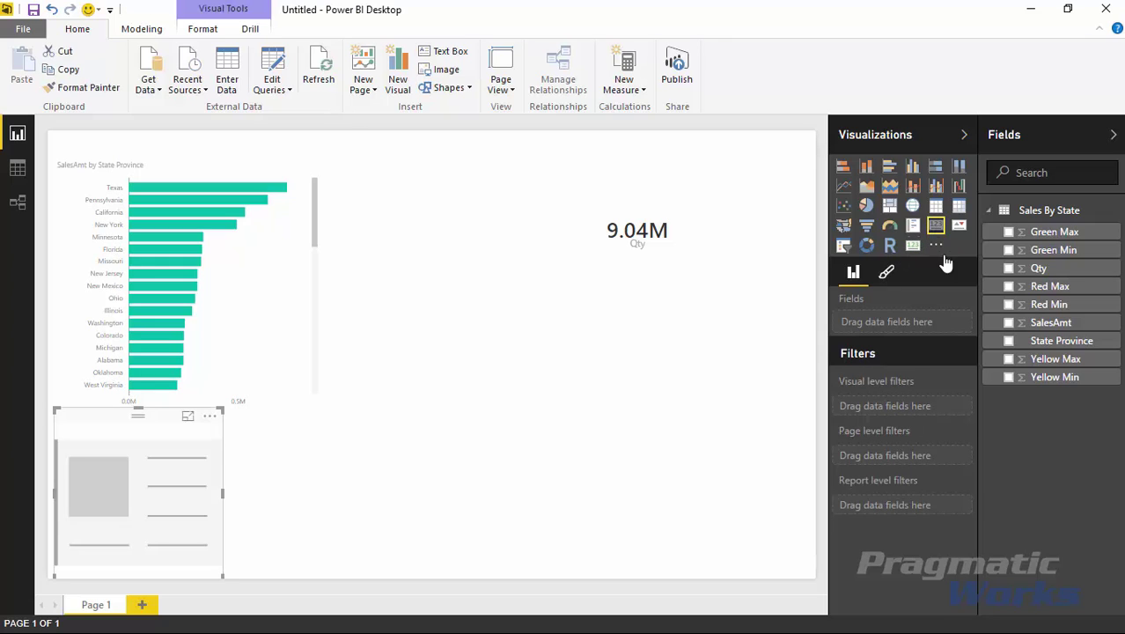
{"action": "left_click", "coordinate": [1009, 268]}
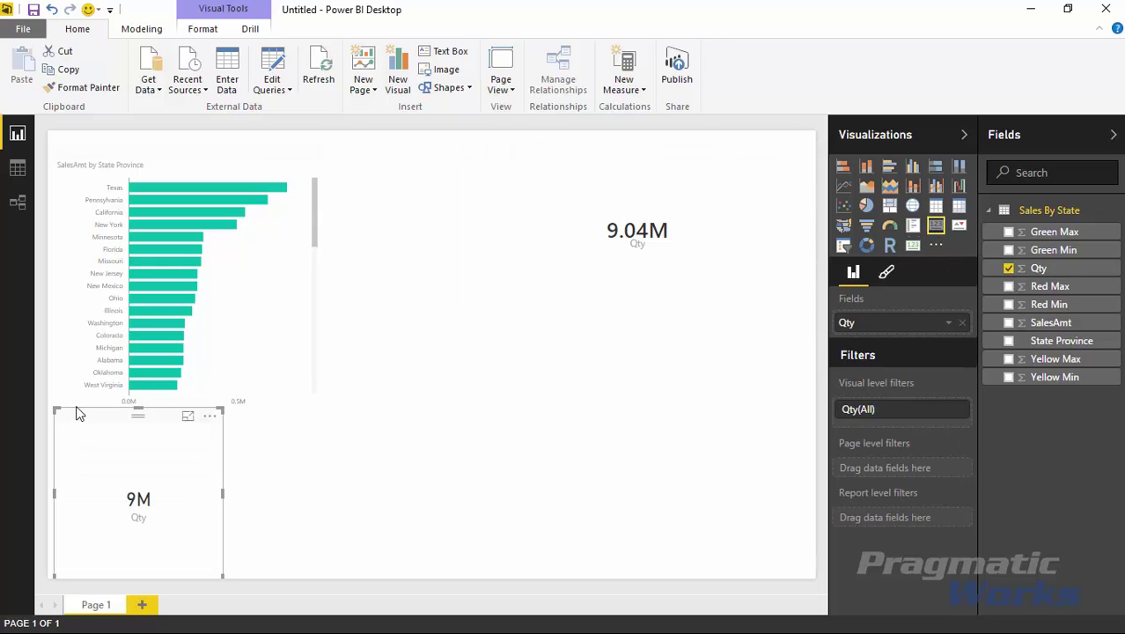
- Move the bar chart into the upper-left corner of the report page
{"action": "left_click_drag", "start_coordinate": [93, 330], "coordinate": [29, 302]}
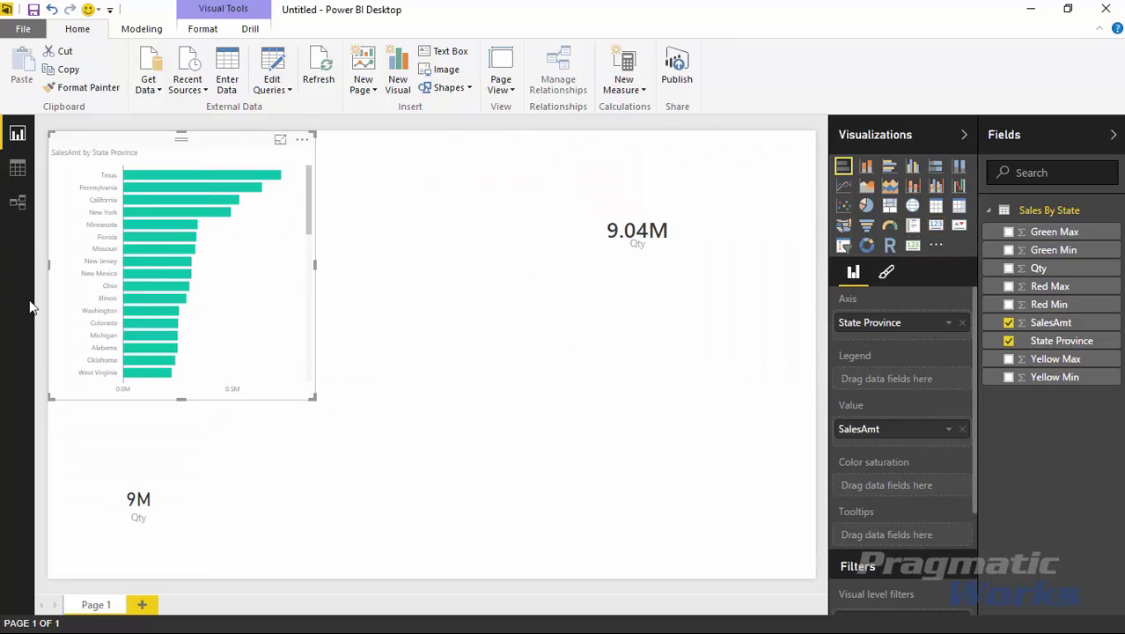
- Place the standard Qty card beneath the Card with States visual, widen it for comparison, and delete it
{"action": "left_click", "coordinate": [101, 494]}
{"action": "left_click_drag", "start_coordinate": [86, 418], "coordinate": [429, 271]}
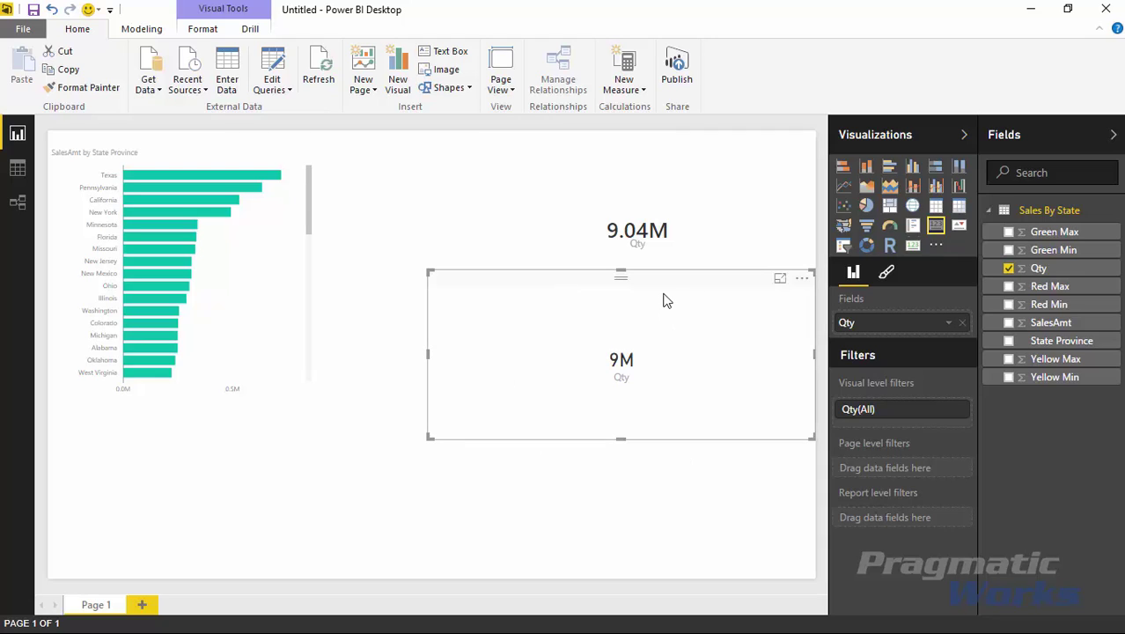
{"action": "key", "text": "Delete"}
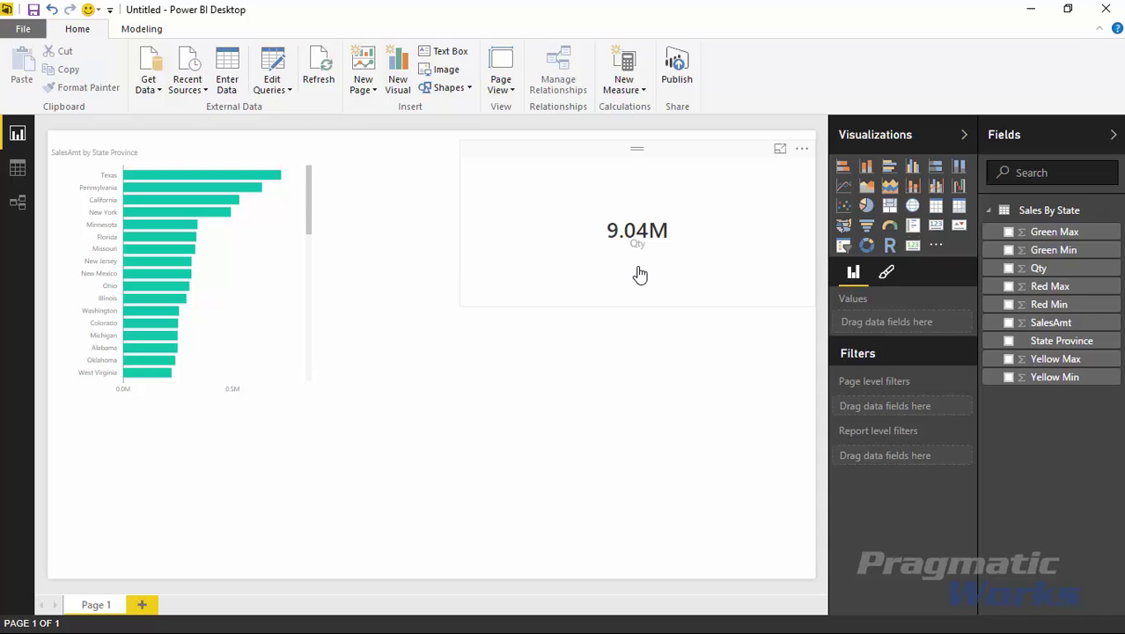
- Assign SalesAmt as the Card with States visual's State Value, Red Min as State 1 Min, and Red Max as State 1 Max
{"action": "left_click", "coordinate": [696, 290]}
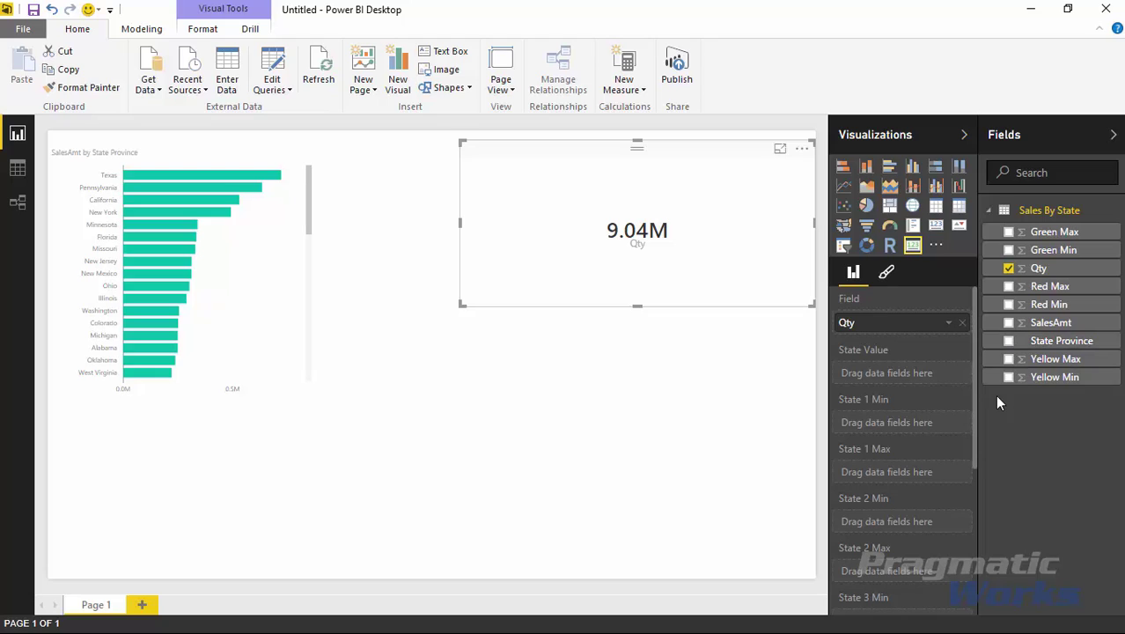
{"action": "left_click_drag", "start_coordinate": [1048, 322], "coordinate": [889, 373]}
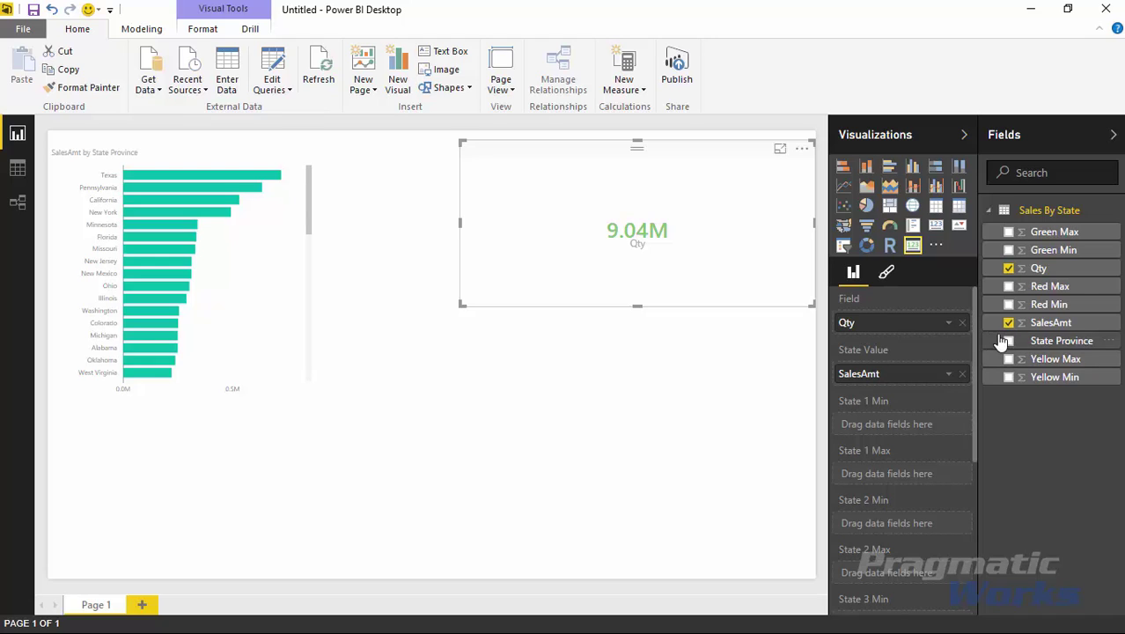
{"action": "left_click", "coordinate": [1009, 303]}
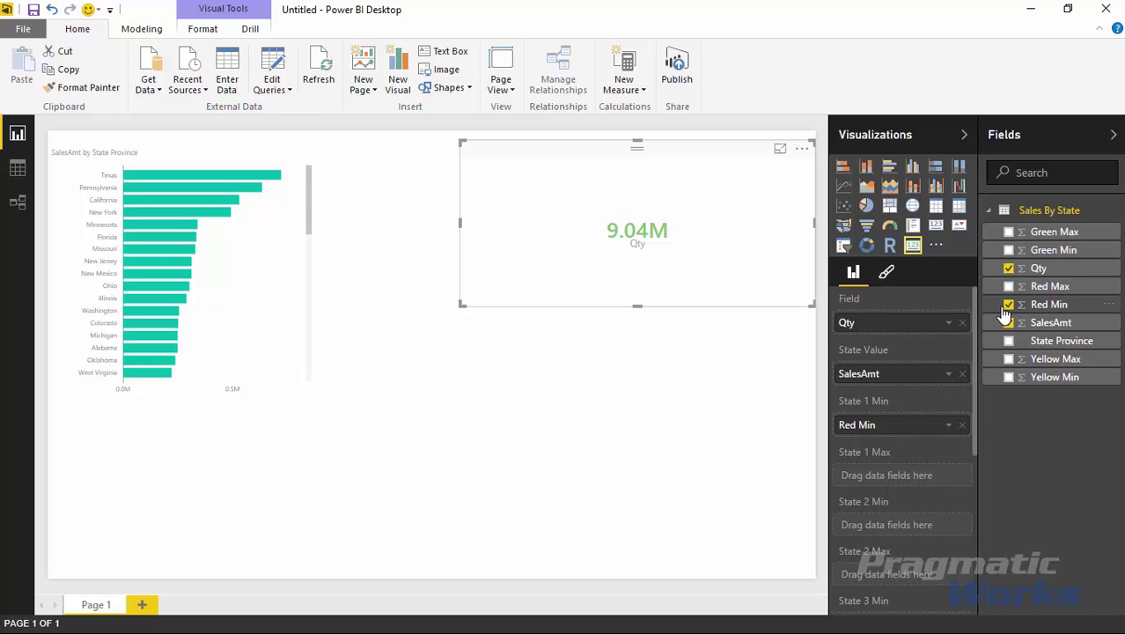
{"action": "left_click", "coordinate": [1010, 288]}
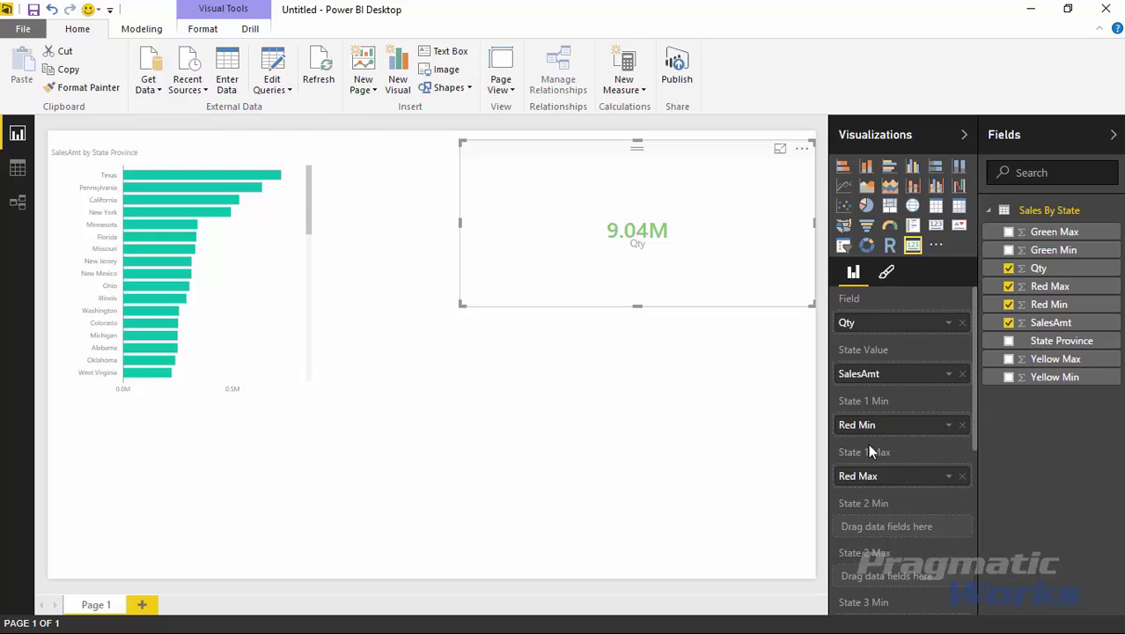
- Assign Yellow Min and Yellow Max as the card's State 2 limits and Green Min and Green Max as its State 3 limits
{"action": "left_click", "coordinate": [1009, 378]}
{"action": "left_click", "coordinate": [1009, 360]}
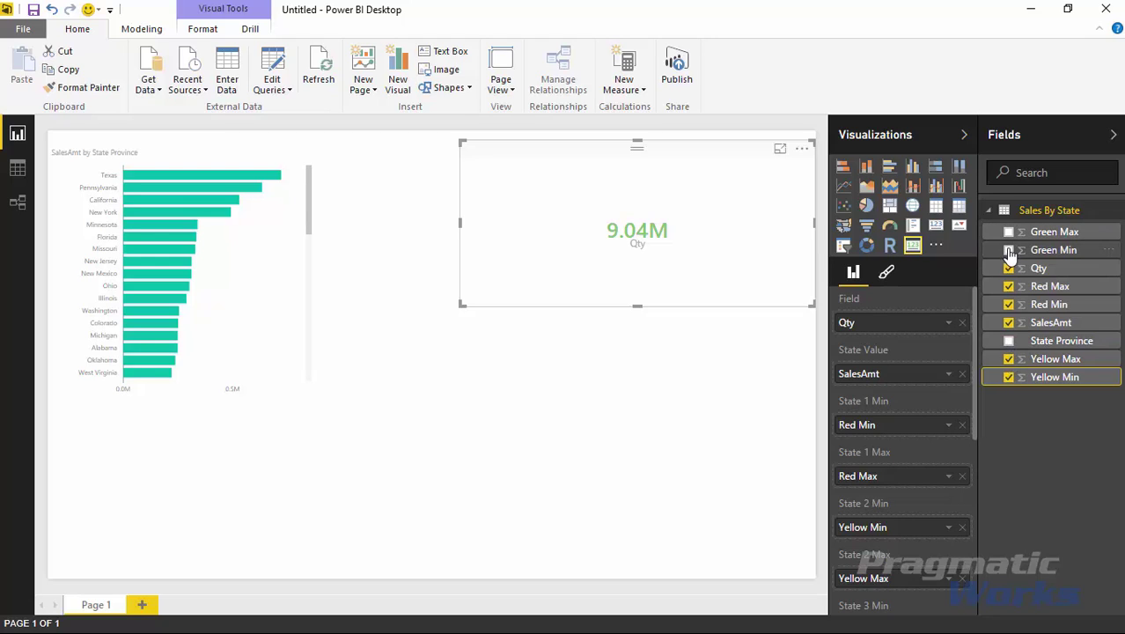
{"action": "left_click", "coordinate": [1009, 250]}
{"action": "left_click", "coordinate": [1009, 232]}
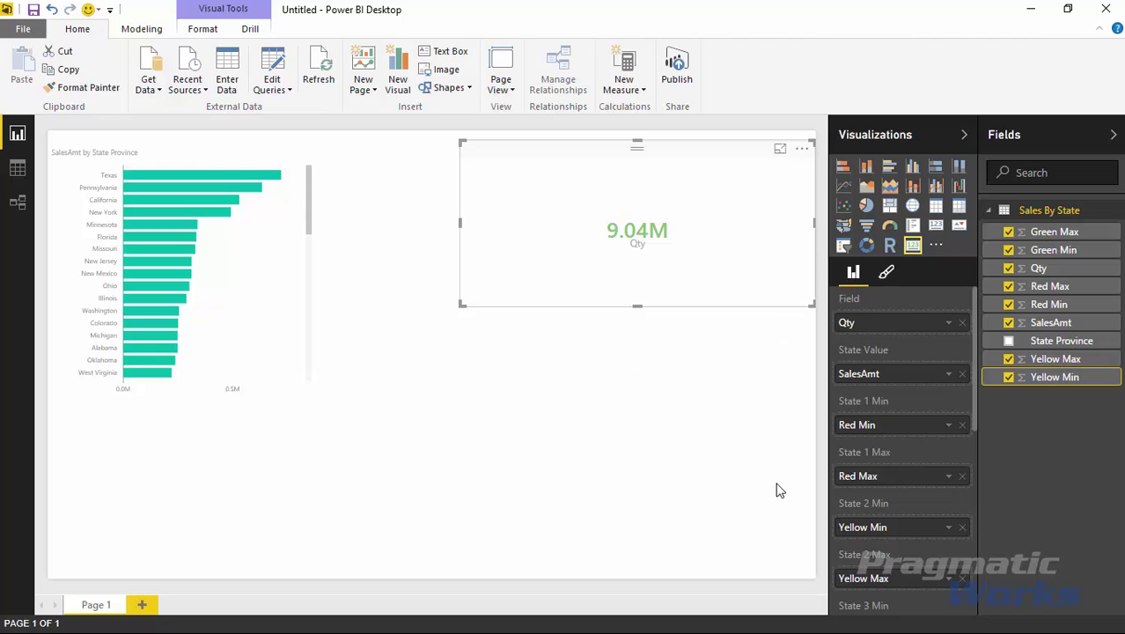
- Examine the red, yellow and green limit columns in the Sales By State table data, and return to the report page
{"action": "left_click", "coordinate": [19, 168]}
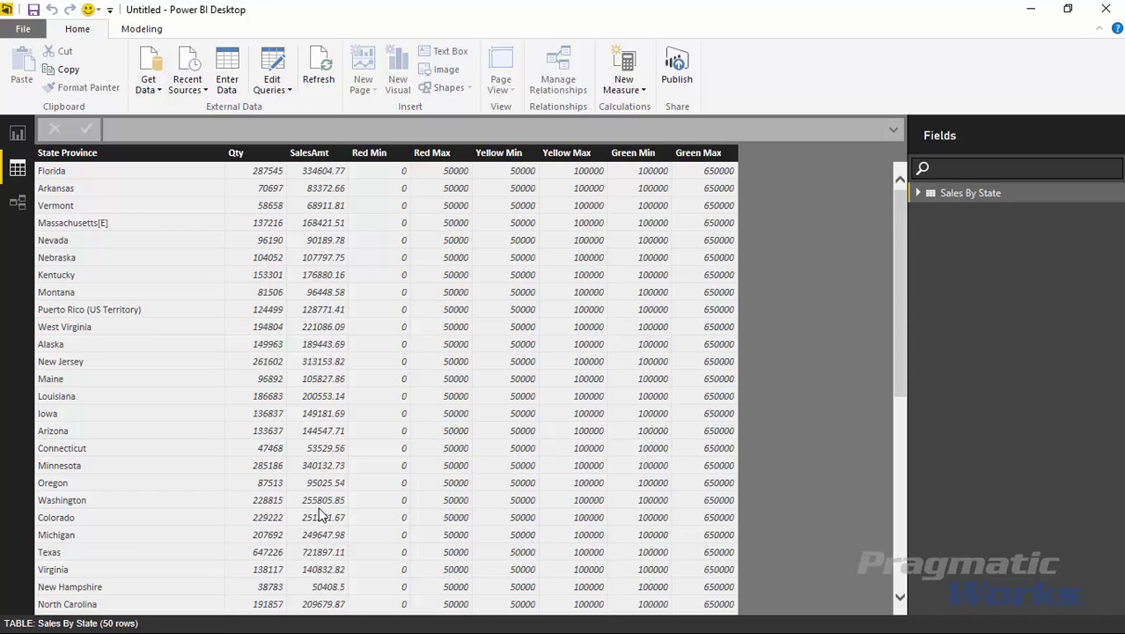
{"action": "left_click", "coordinate": [17, 133]}
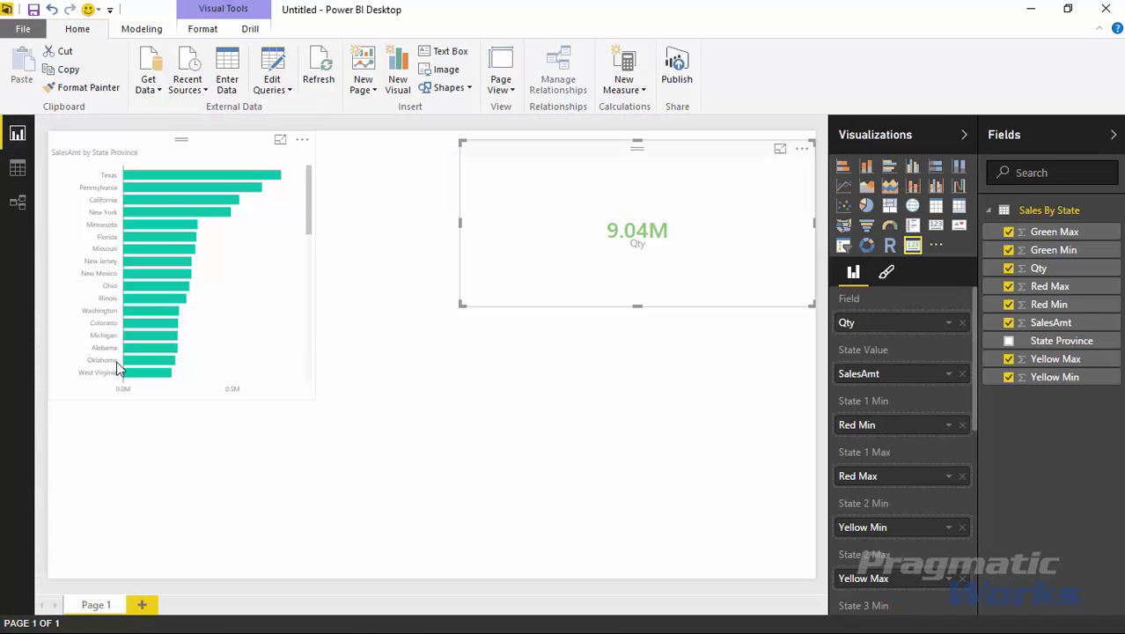
- Sort the bar chart by State Province in ascending alphabetical order
{"action": "mouse_move", "coordinate": [160, 214]}
{"action": "left_click", "coordinate": [302, 140]}
{"action": "left_click", "coordinate": [353, 162]}
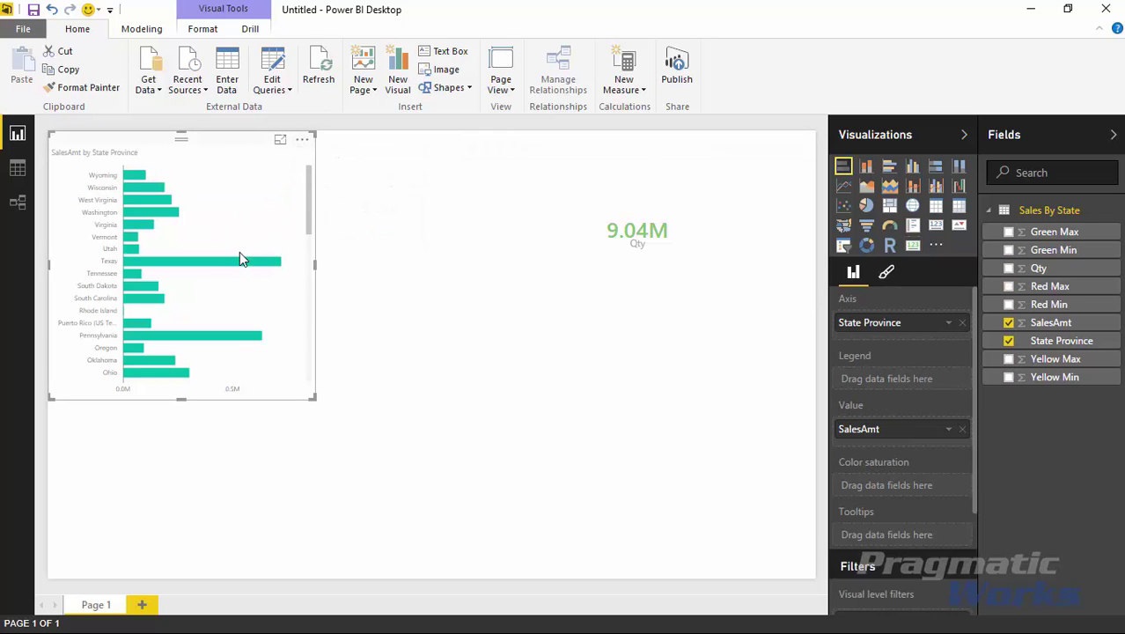
{"action": "left_click", "coordinate": [302, 140]}
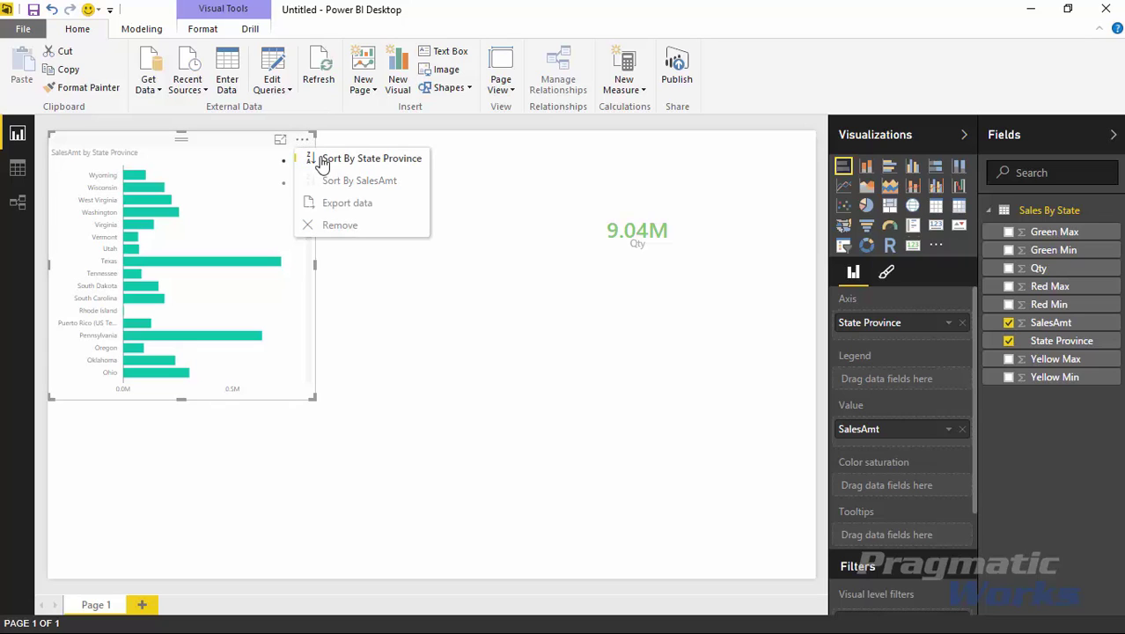
{"action": "left_click", "coordinate": [328, 164]}
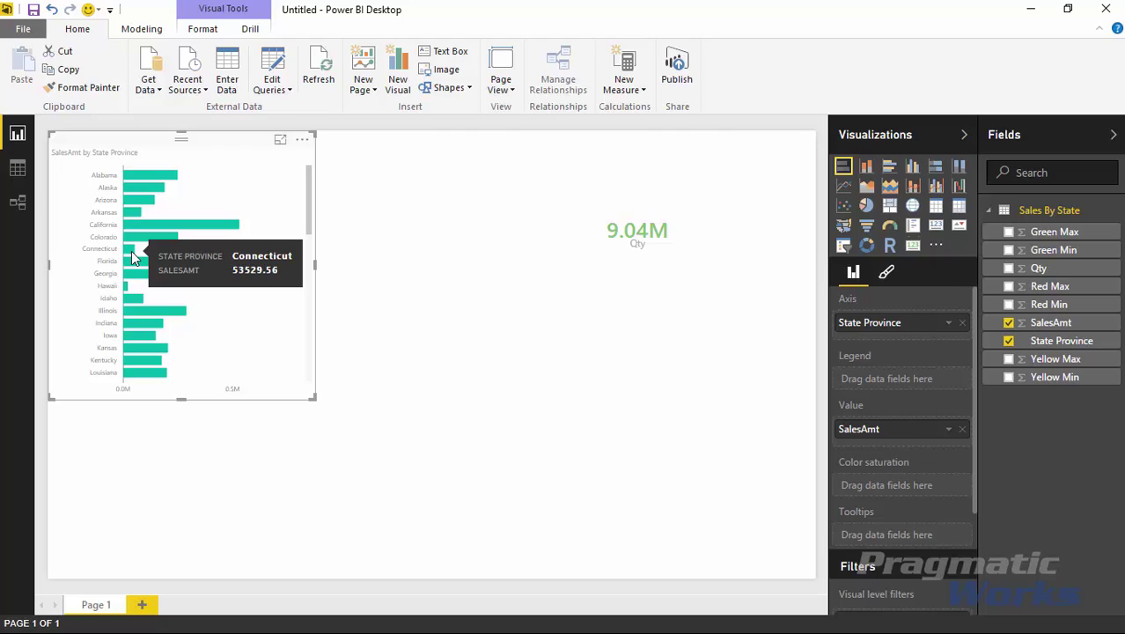
- Filter the card by the Connecticut bar, check its state limit fields, and clear the chart selection
{"action": "left_click", "coordinate": [130, 251]}
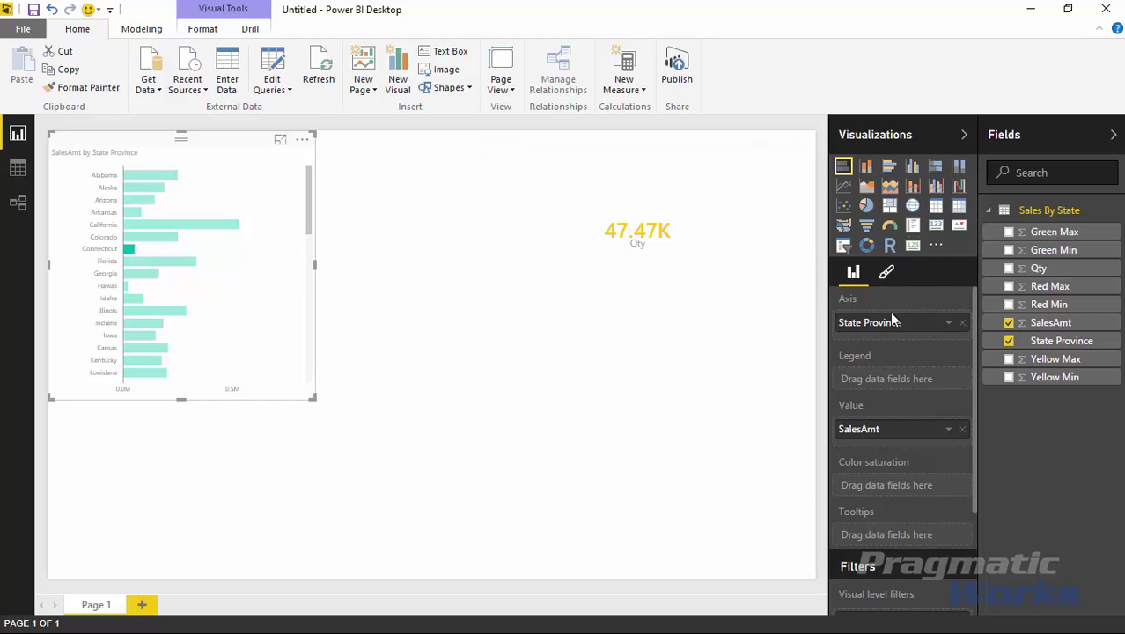
{"action": "left_click", "coordinate": [692, 289]}
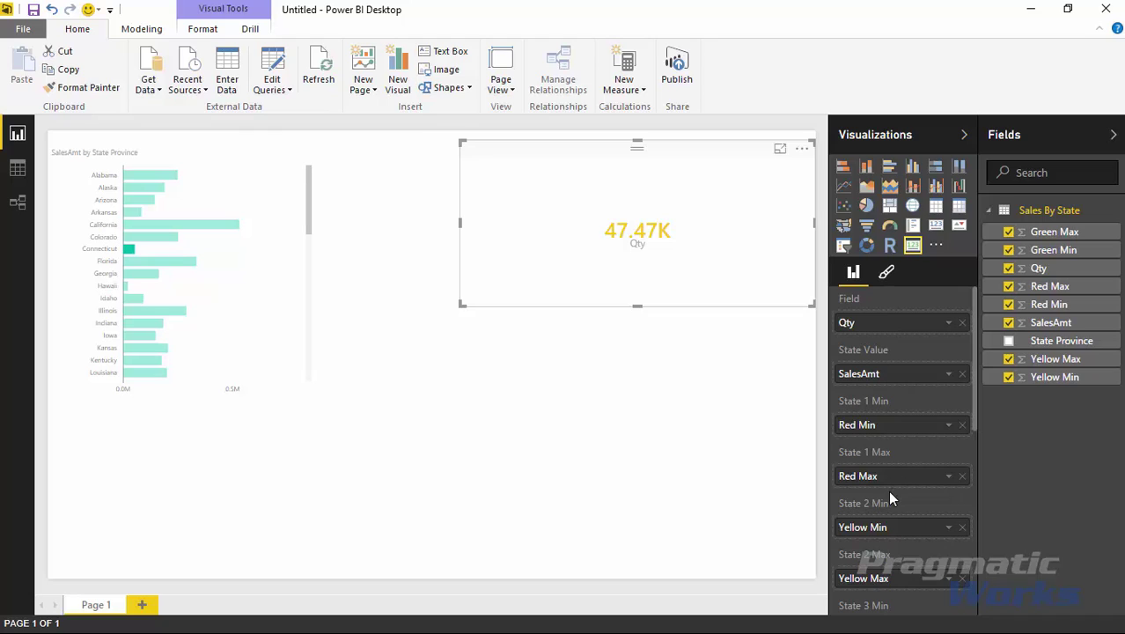
{"action": "scroll", "coordinate": [888, 498], "scroll_direction": "down", "scroll_amount": 1}
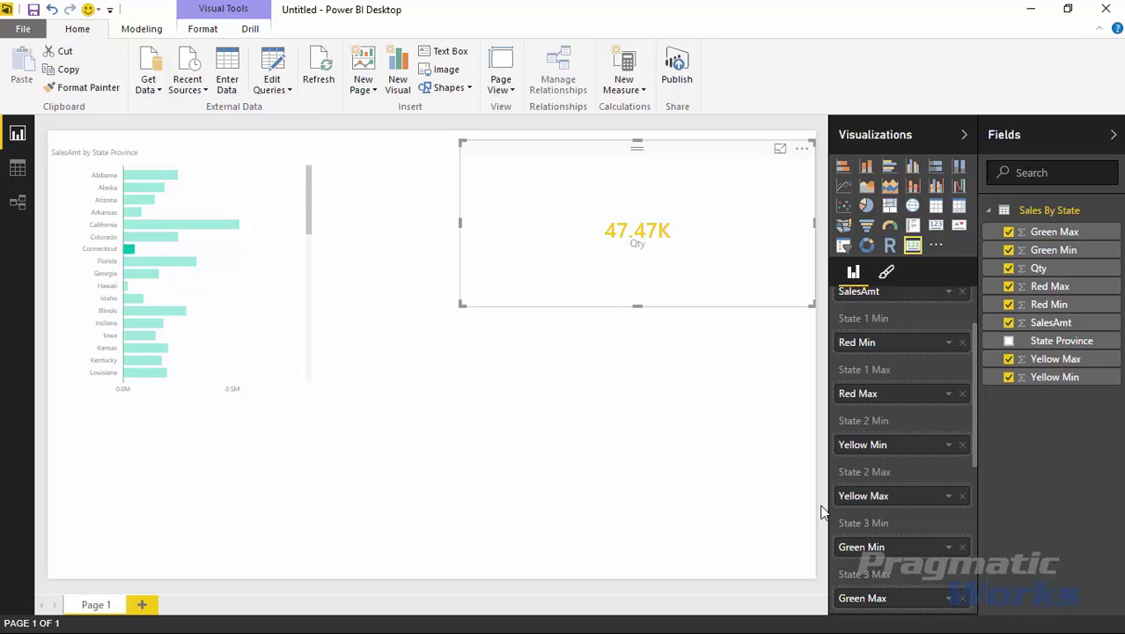
{"action": "left_click", "coordinate": [284, 344]}
{"action": "left_click", "coordinate": [521, 403]}
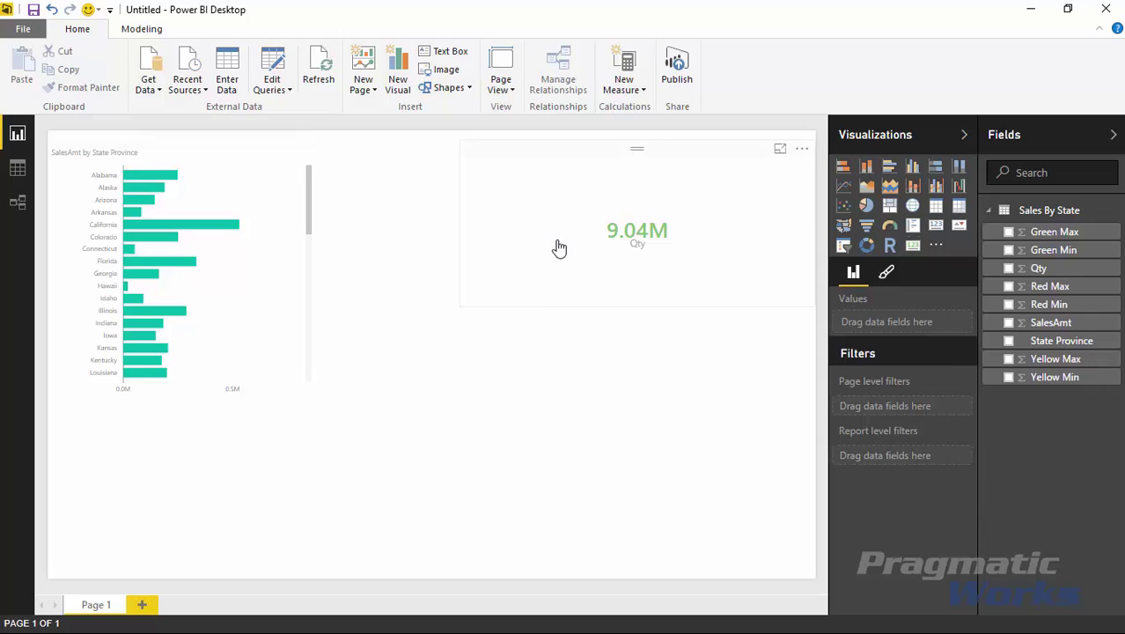
- Review the card's assigned state limits, filter the page by Connecticut again, and select the Card with States visual
{"action": "left_click", "coordinate": [568, 287]}
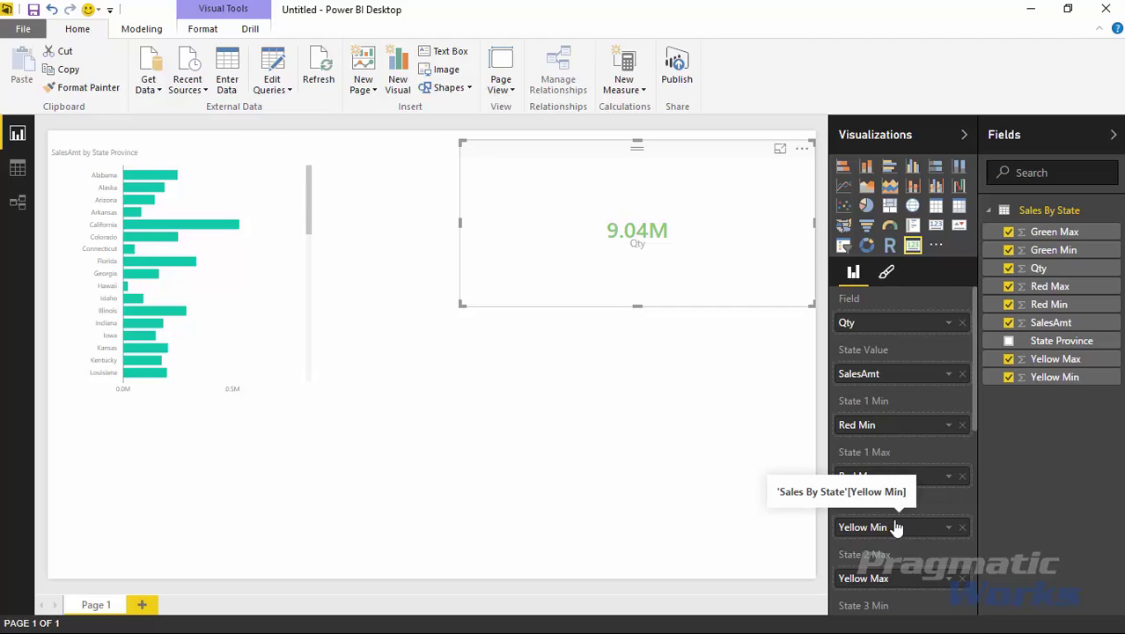
{"action": "left_click_drag", "start_coordinate": [975, 352], "coordinate": [977, 438]}
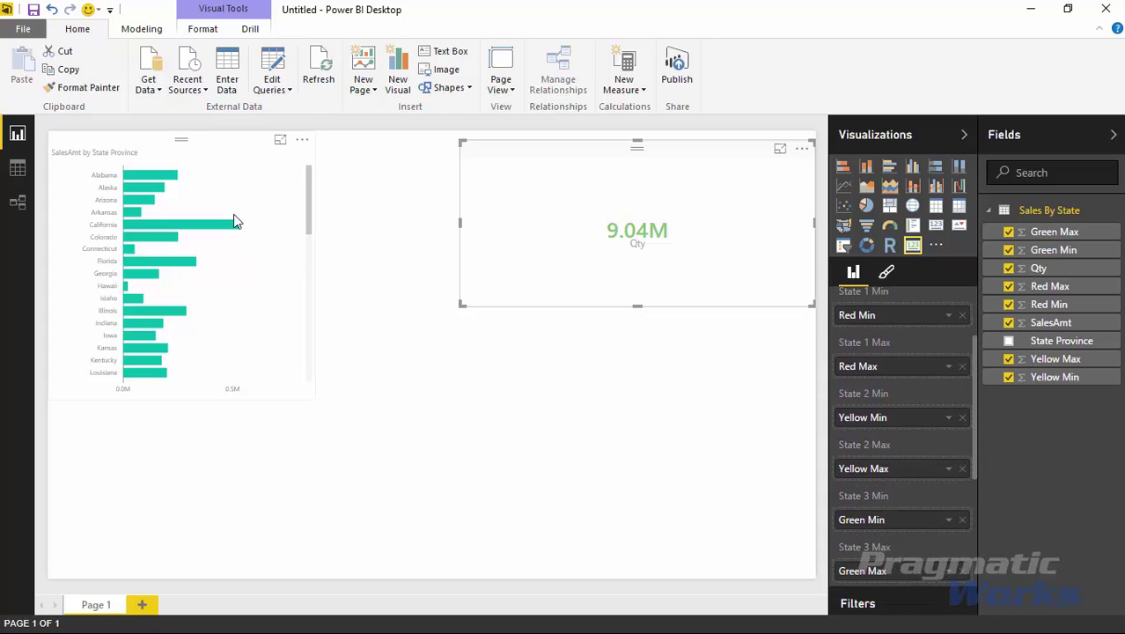
{"action": "left_click", "coordinate": [129, 250]}
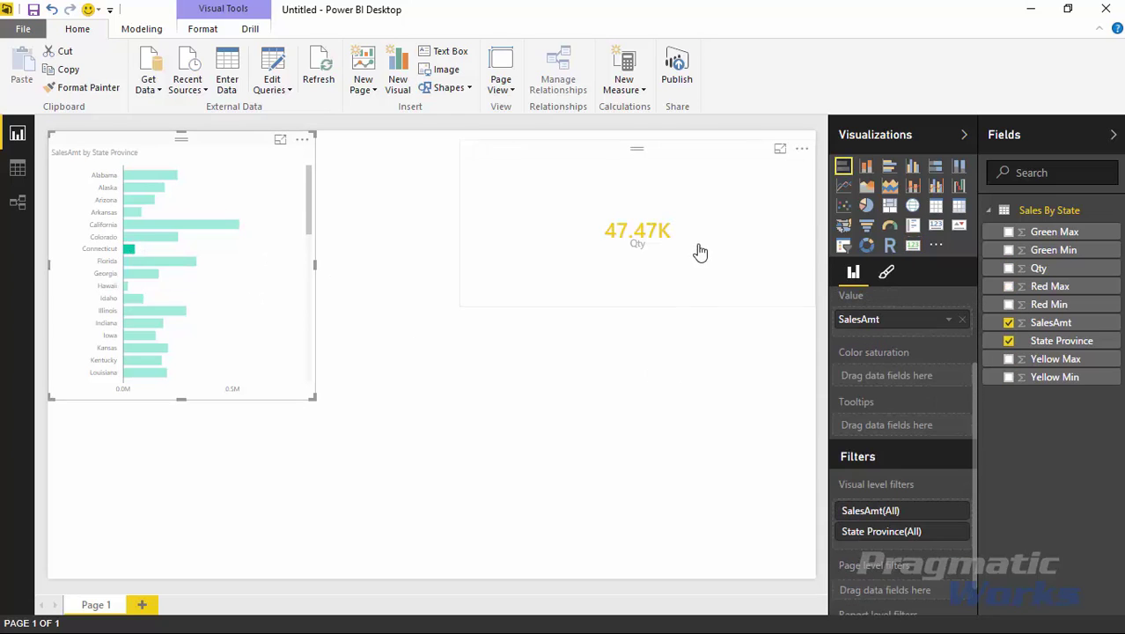
{"action": "left_click", "coordinate": [574, 268]}
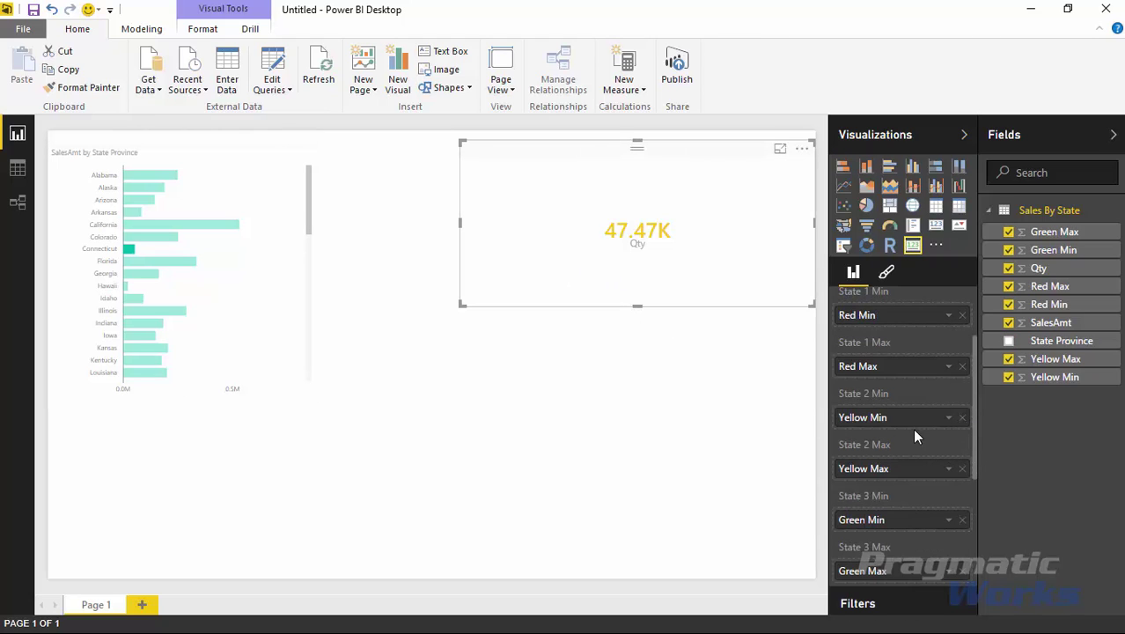
- Remove Yellow Min and Yellow Max from the card's State 2 limits and clear the Connecticut selection in the bar chart
{"action": "left_click", "coordinate": [963, 417]}
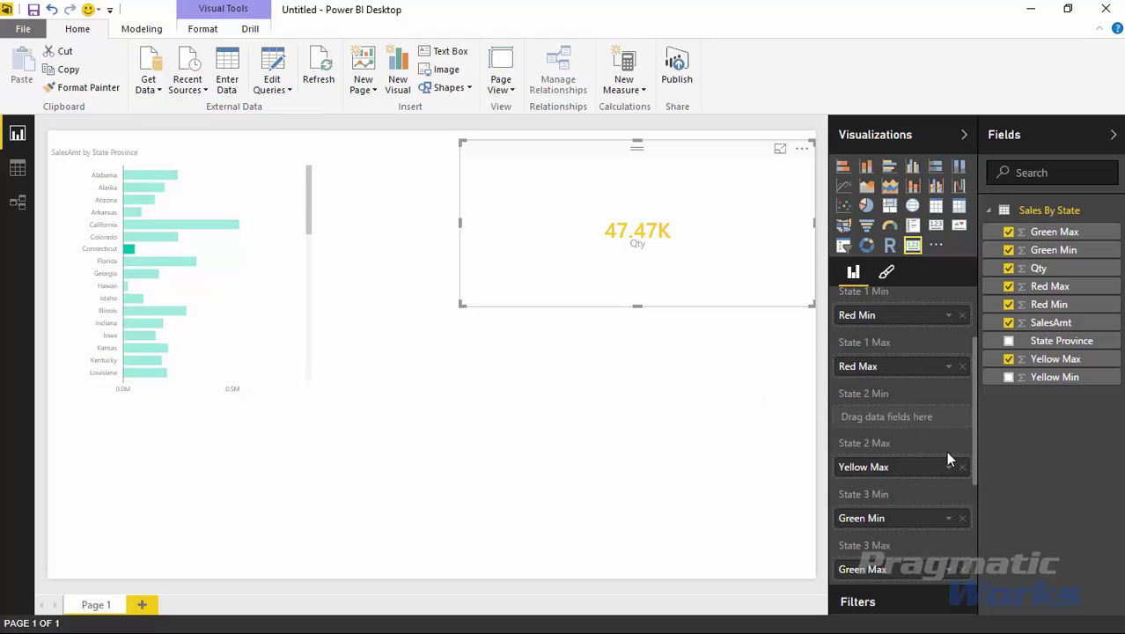
{"action": "left_click", "coordinate": [963, 468]}
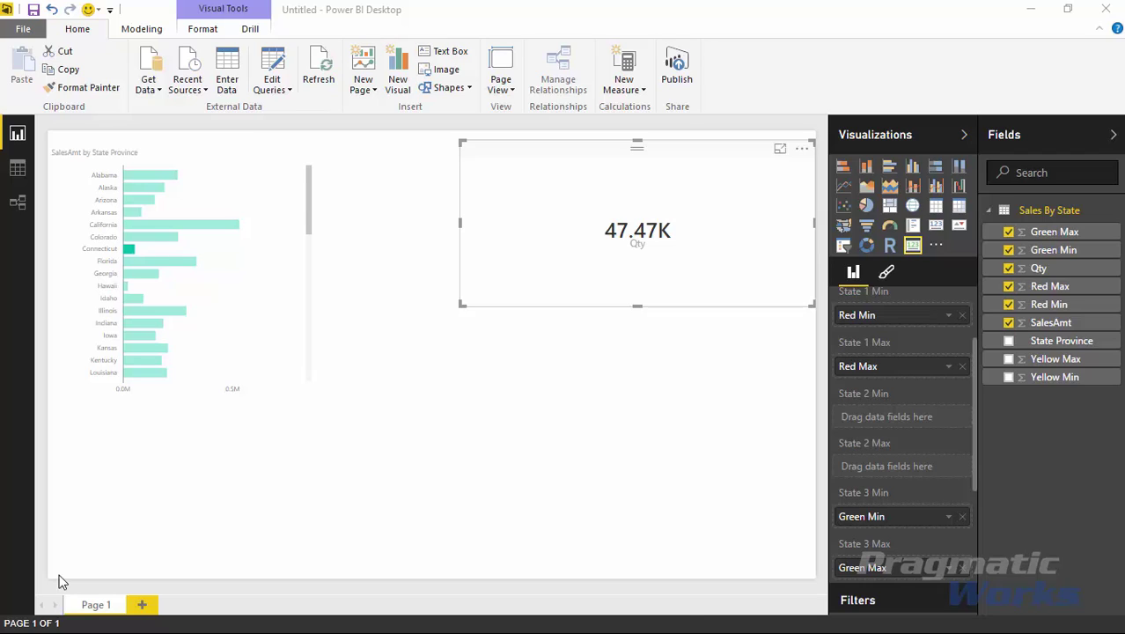
{"action": "left_click", "coordinate": [225, 295]}
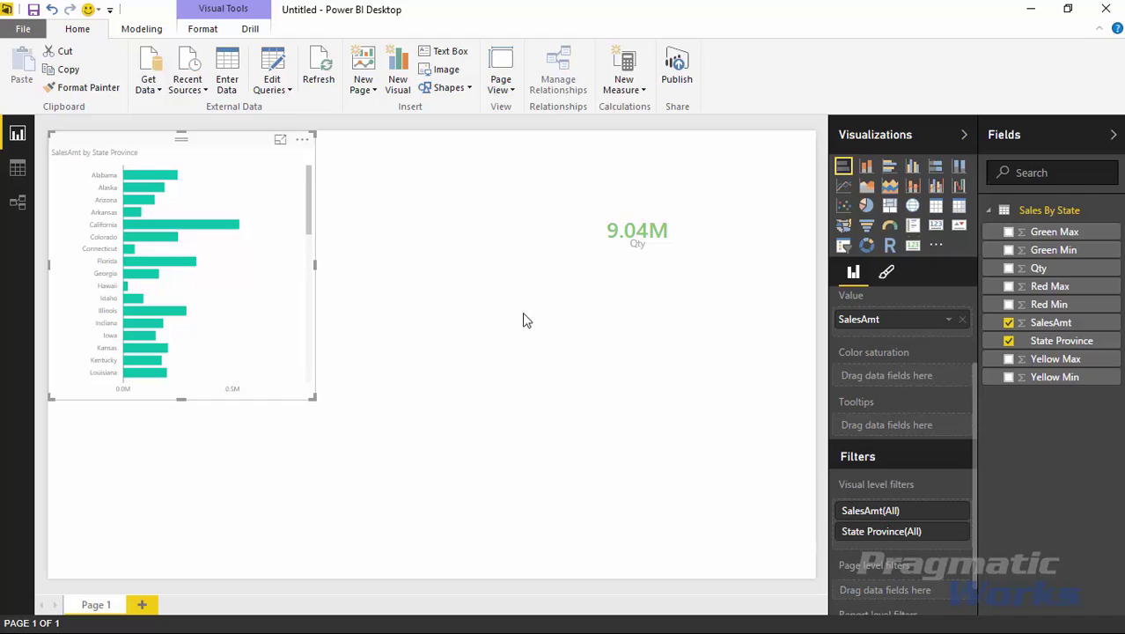
- Open the Card with States formatting options and set the category label text to "Quantity"
{"action": "left_click", "coordinate": [888, 274]}
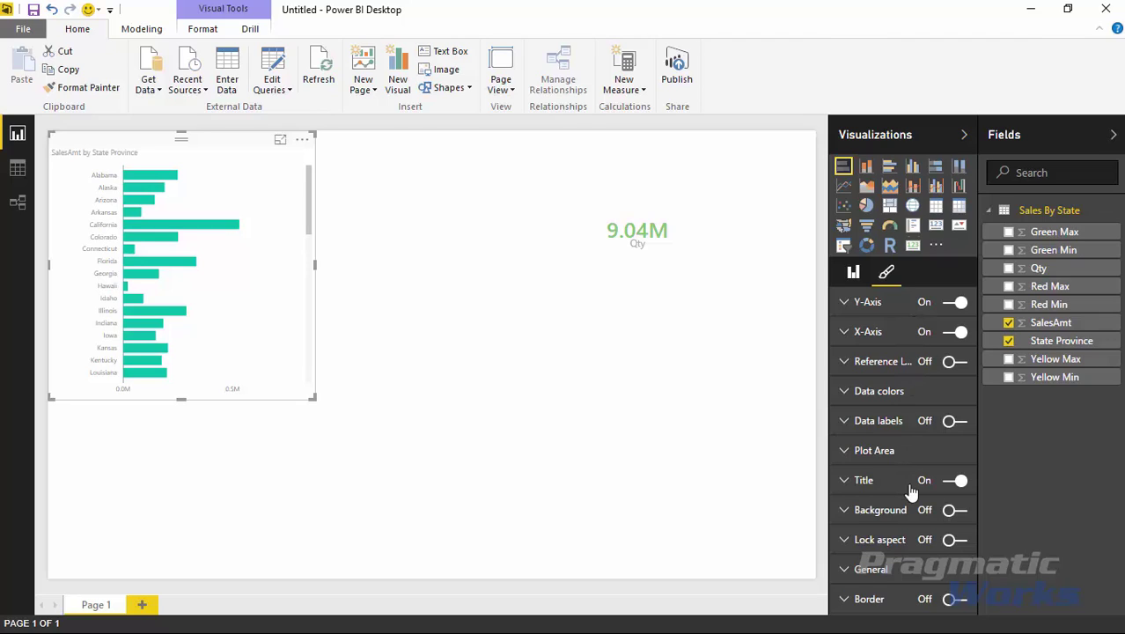
{"action": "left_click", "coordinate": [528, 268]}
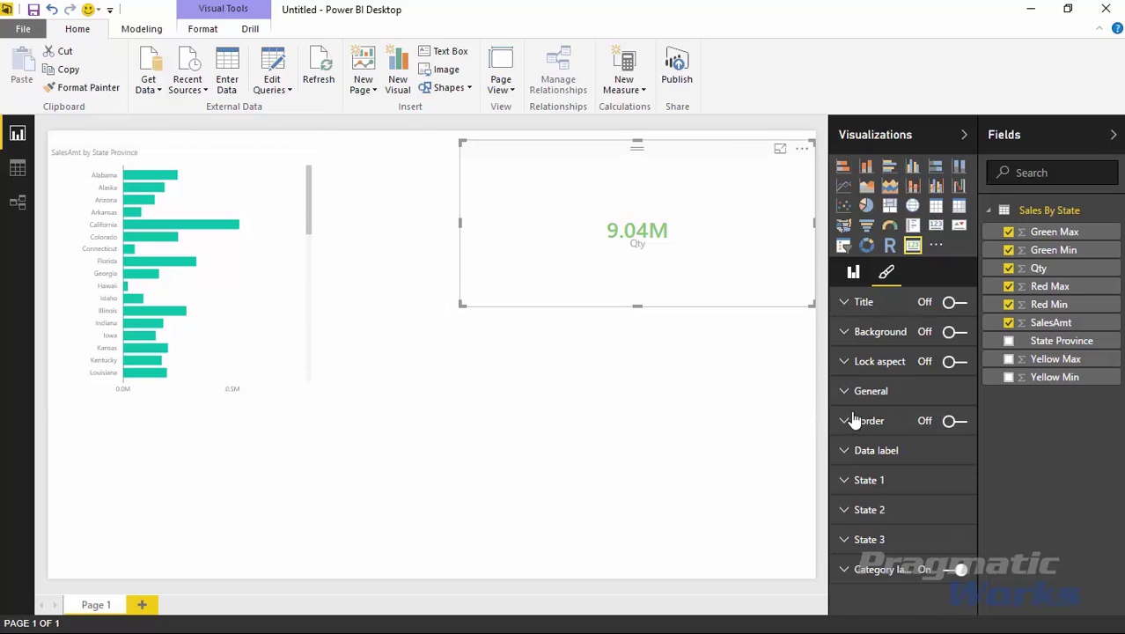
{"action": "left_click_drag", "start_coordinate": [826, 563], "coordinate": [791, 563]}
{"action": "left_click", "coordinate": [810, 570]}
{"action": "scroll", "coordinate": [883, 588], "scroll_direction": "down", "scroll_amount": 3}
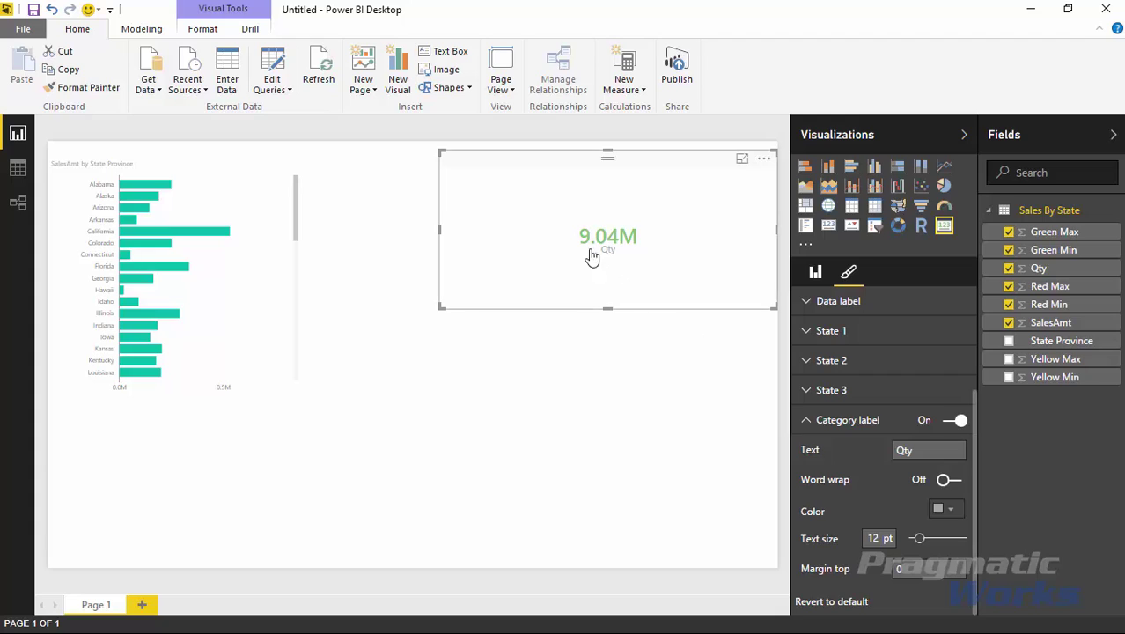
{"action": "left_click", "coordinate": [930, 452]}
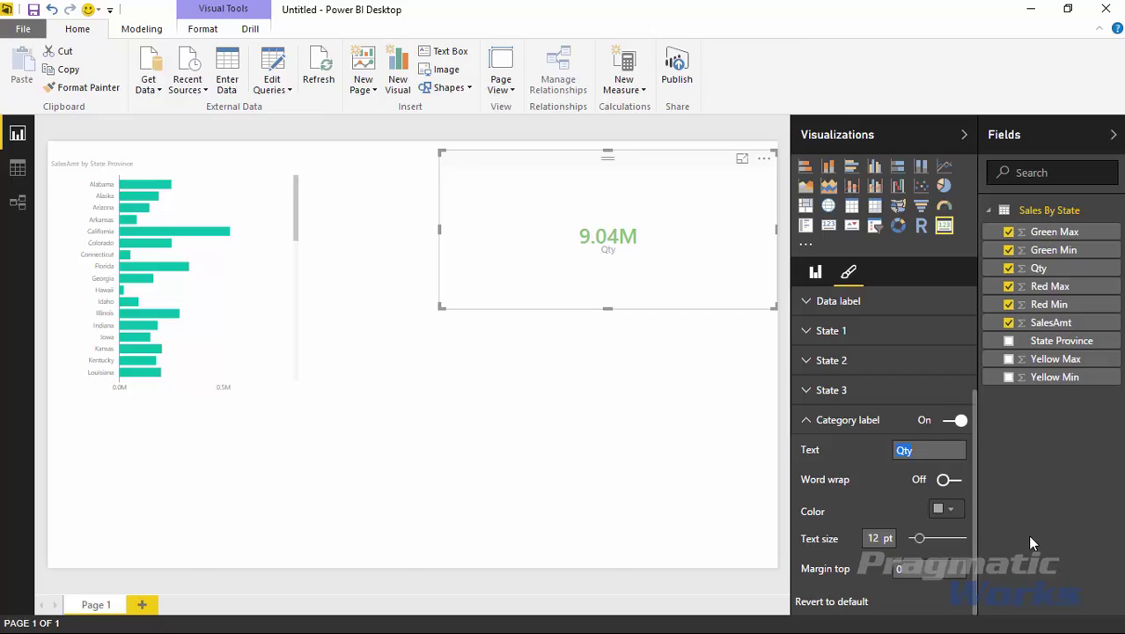
{"action": "type", "text": "Quantity"}
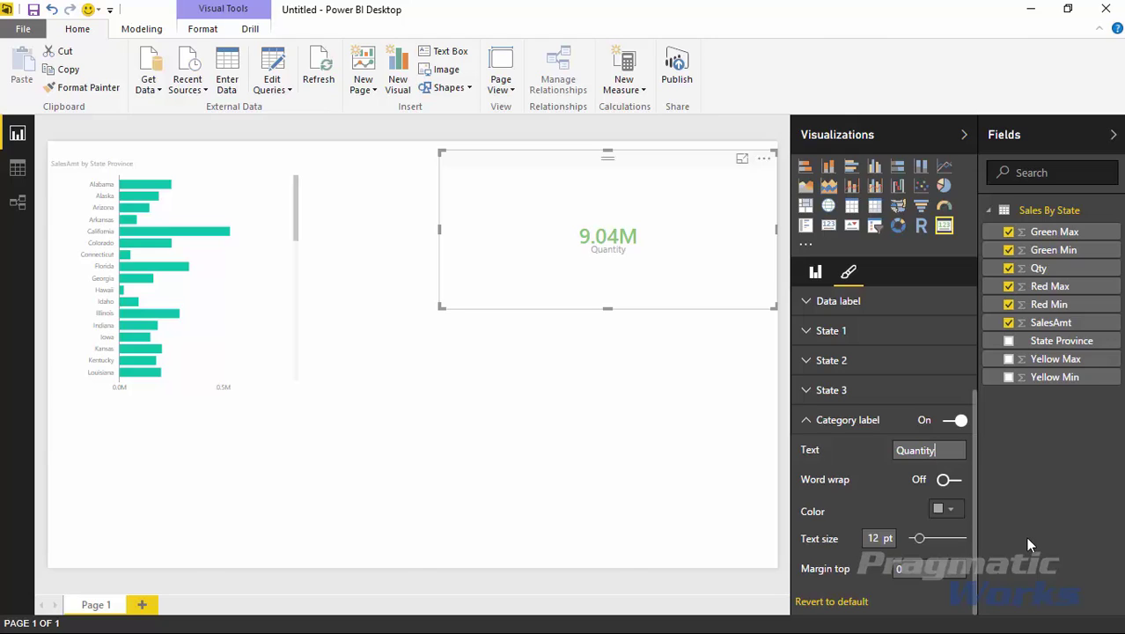
- Format the card's category label with black colour, 19 pt text size and a top margin of 5
{"action": "left_click", "coordinate": [951, 510]}
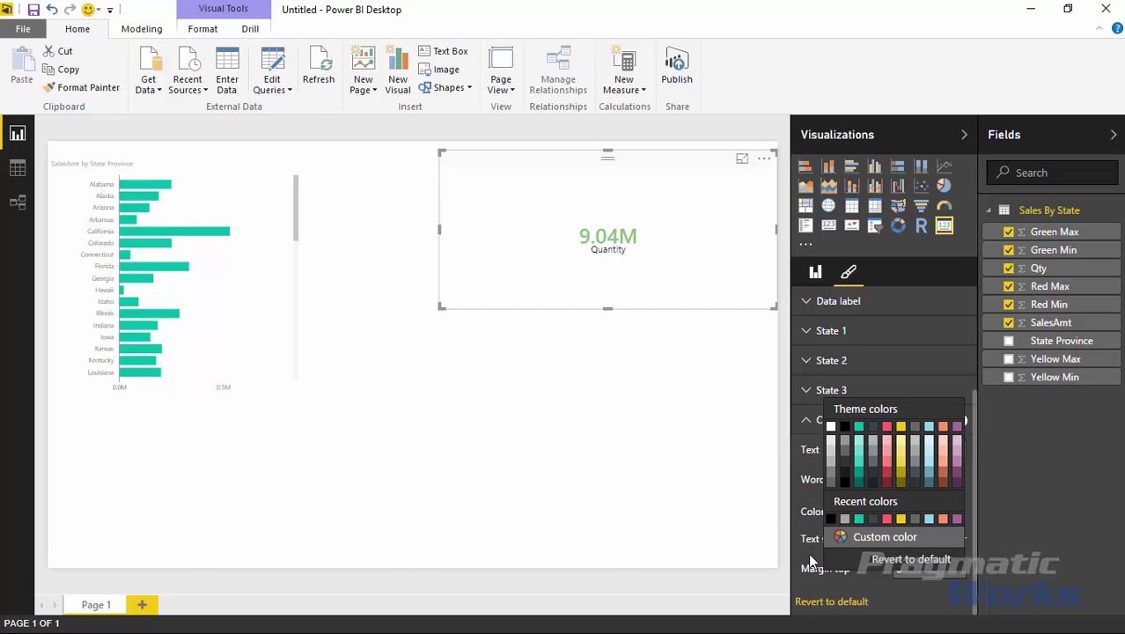
{"action": "left_click", "coordinate": [796, 461]}
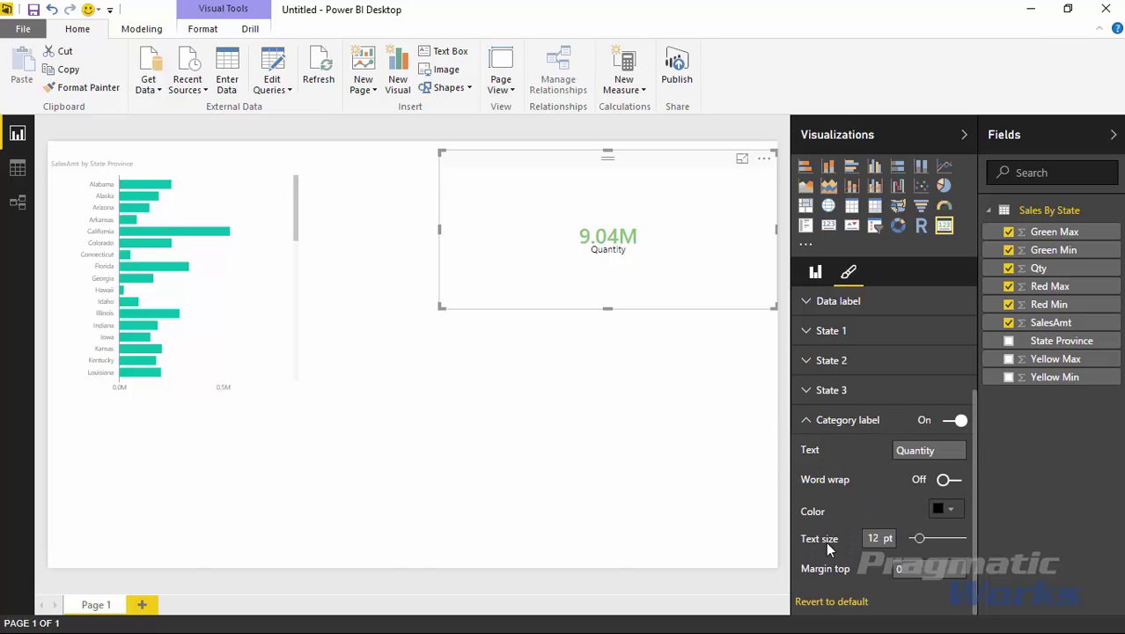
{"action": "left_click_drag", "start_coordinate": [920, 541], "coordinate": [931, 545]}
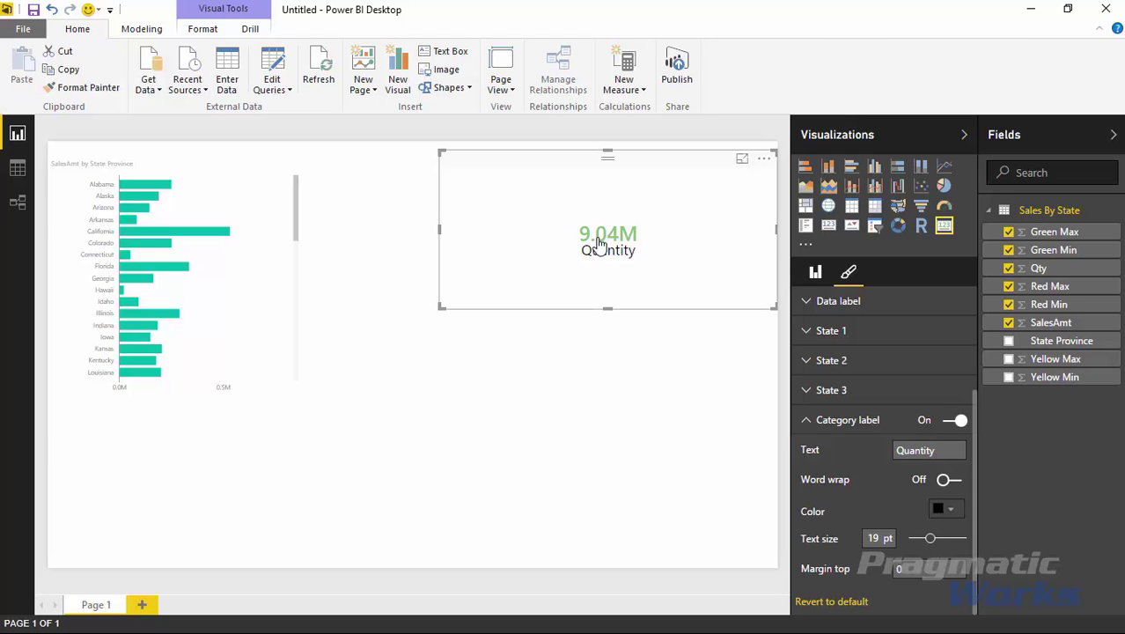
{"action": "left_click", "coordinate": [914, 570]}
{"action": "type", "text": "5"}
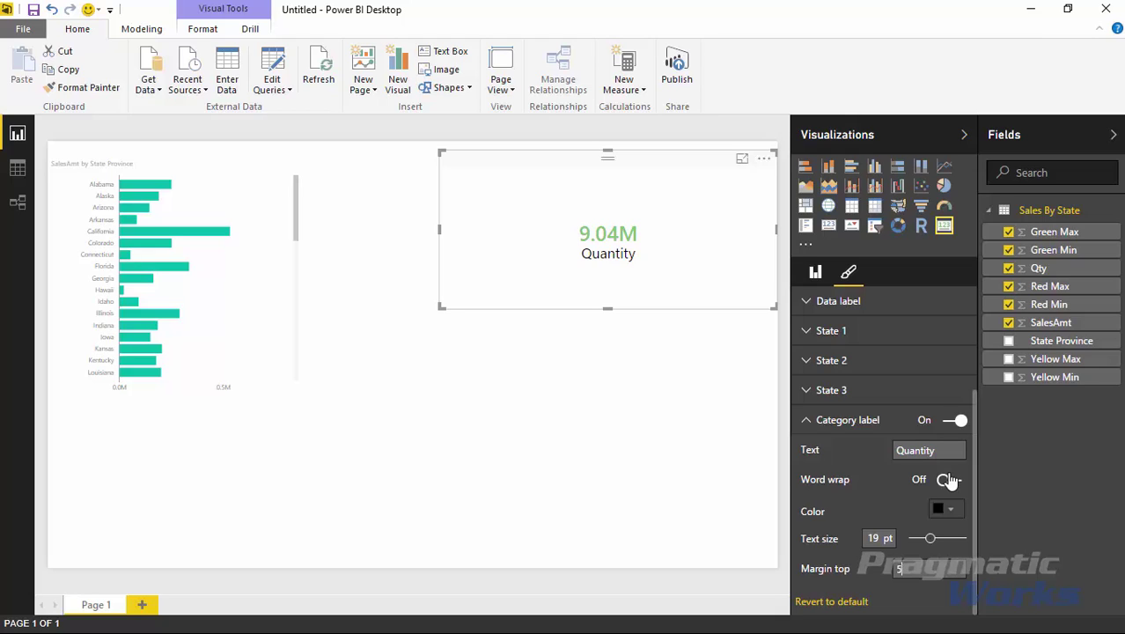
{"action": "left_click", "coordinate": [821, 427]}
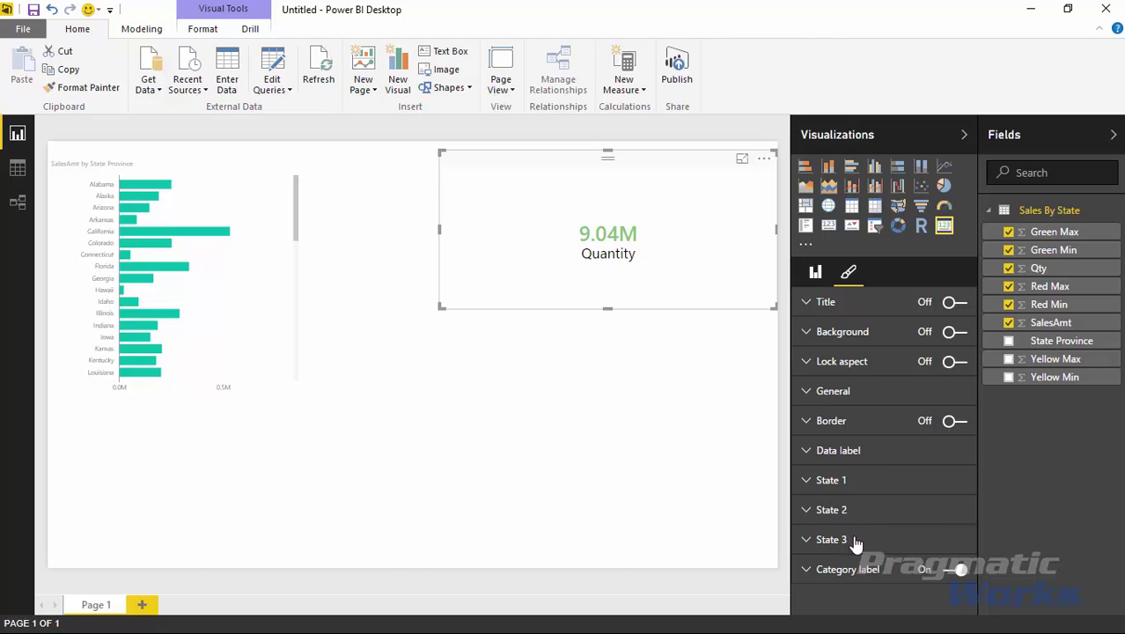
- Check the card's State 1 settings, and turn on the State 3 label with the text "Bonus Time!"
{"action": "left_click", "coordinate": [806, 483]}
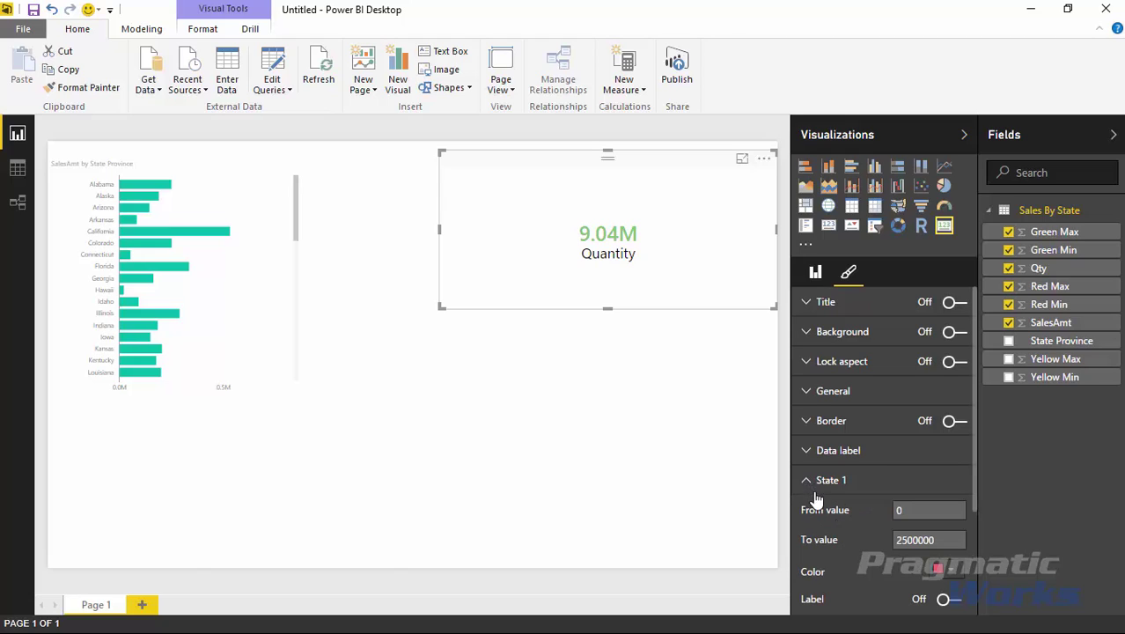
{"action": "scroll", "coordinate": [881, 521], "scroll_direction": "down", "scroll_amount": 3}
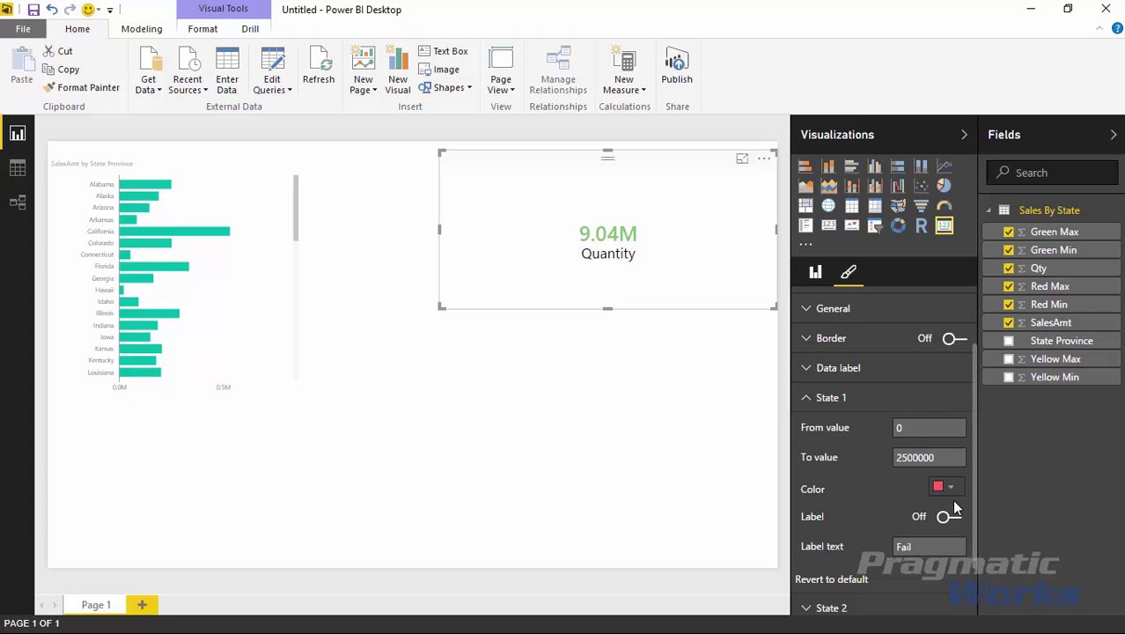
{"action": "scroll", "coordinate": [941, 520], "scroll_direction": "down", "scroll_amount": 1}
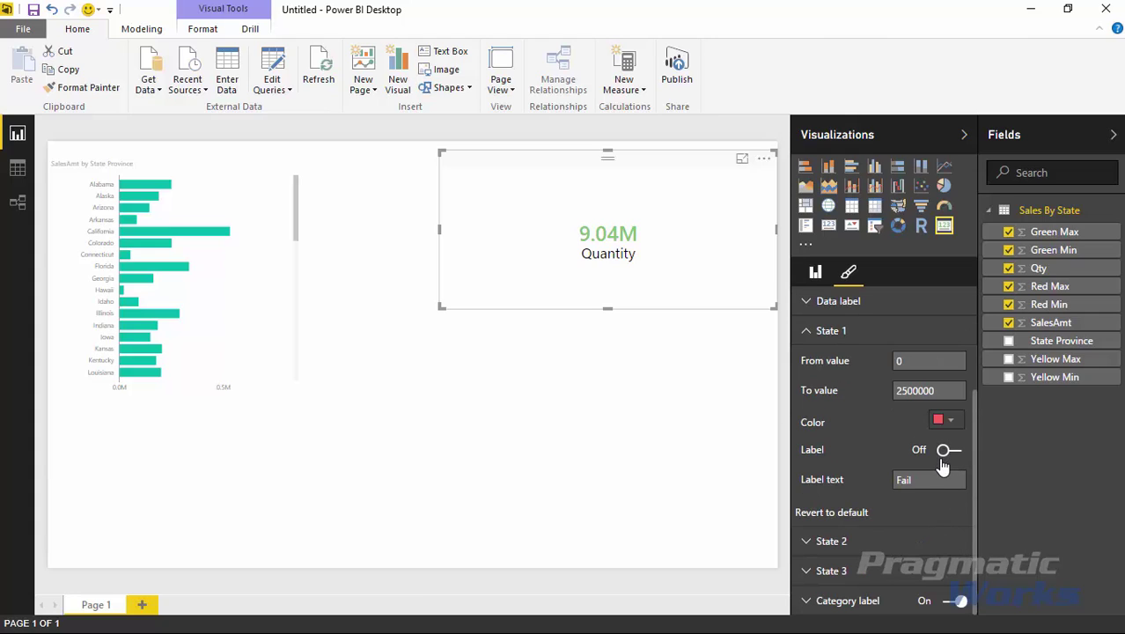
{"action": "left_click", "coordinate": [806, 333]}
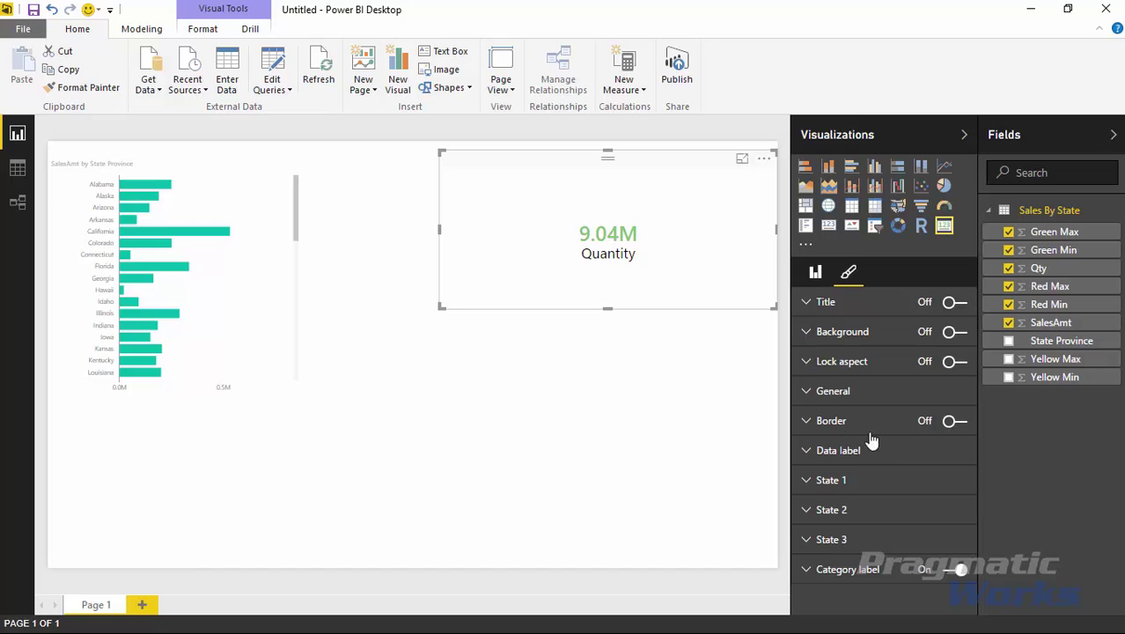
{"action": "left_click", "coordinate": [808, 540]}
{"action": "scroll", "coordinate": [868, 469], "scroll_direction": "down", "scroll_amount": 3}
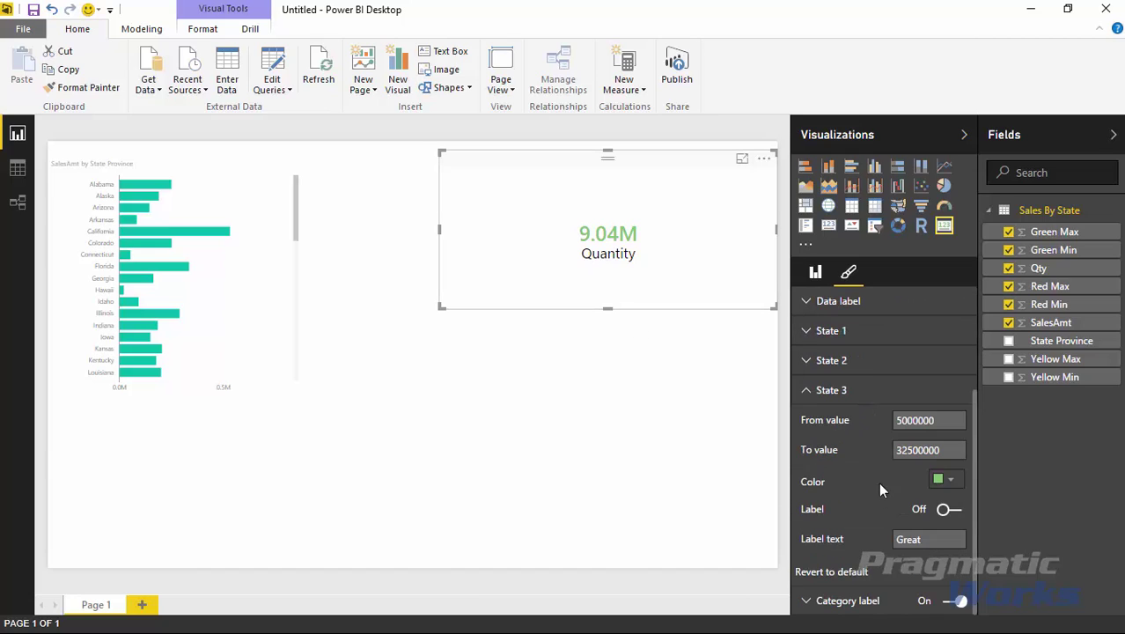
{"action": "left_click", "coordinate": [949, 511]}
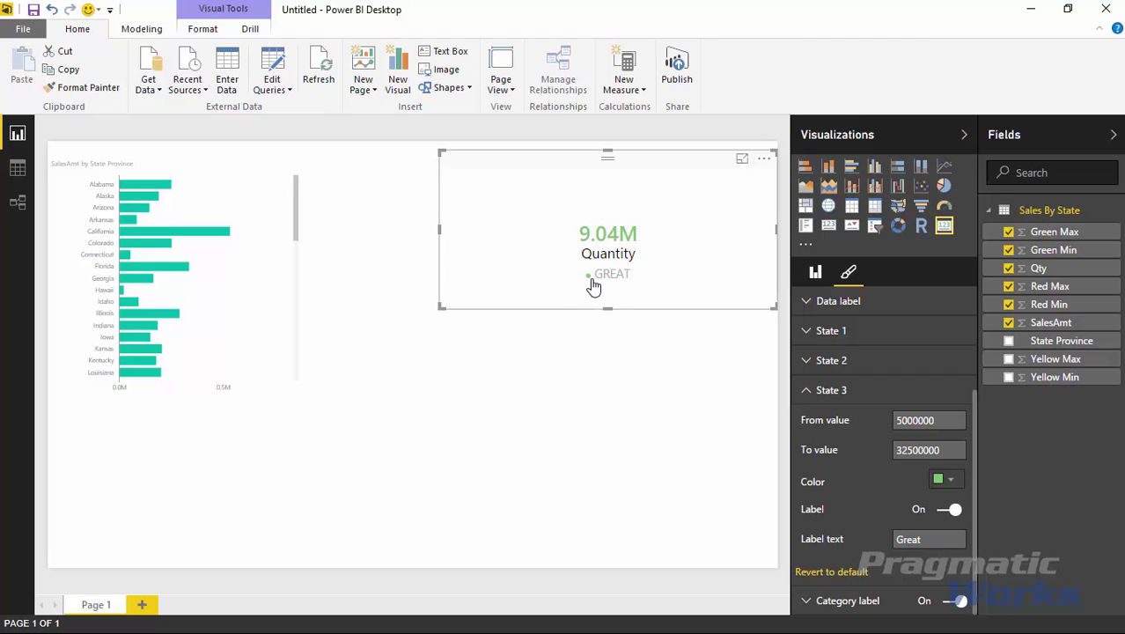
{"action": "double_click", "coordinate": [912, 539]}
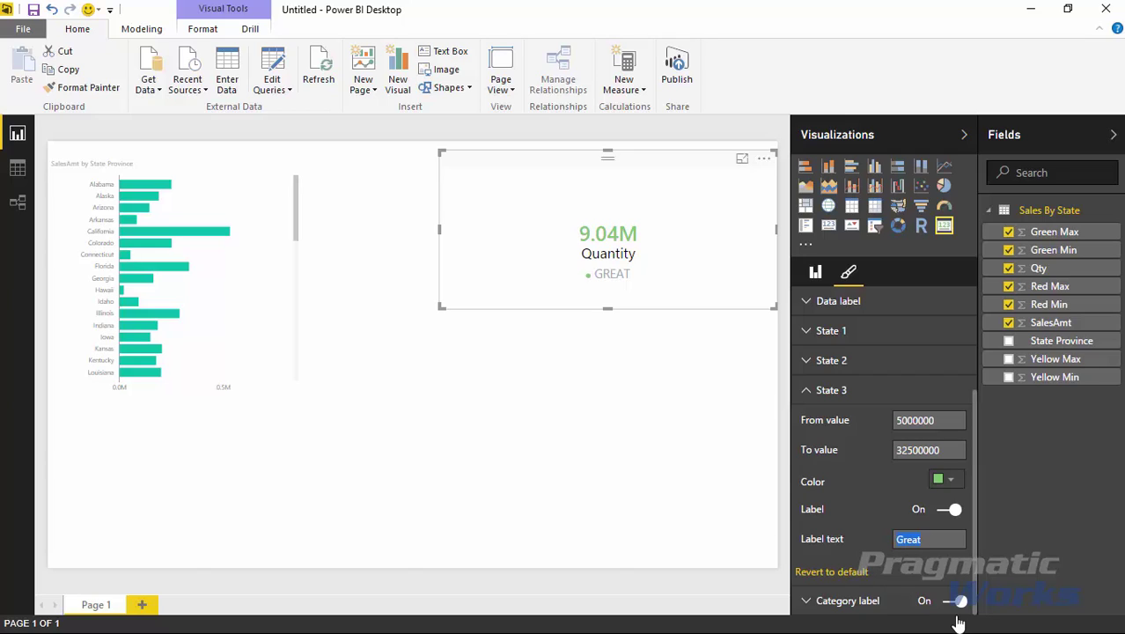
{"action": "type", "text": "Bonus Time!"}
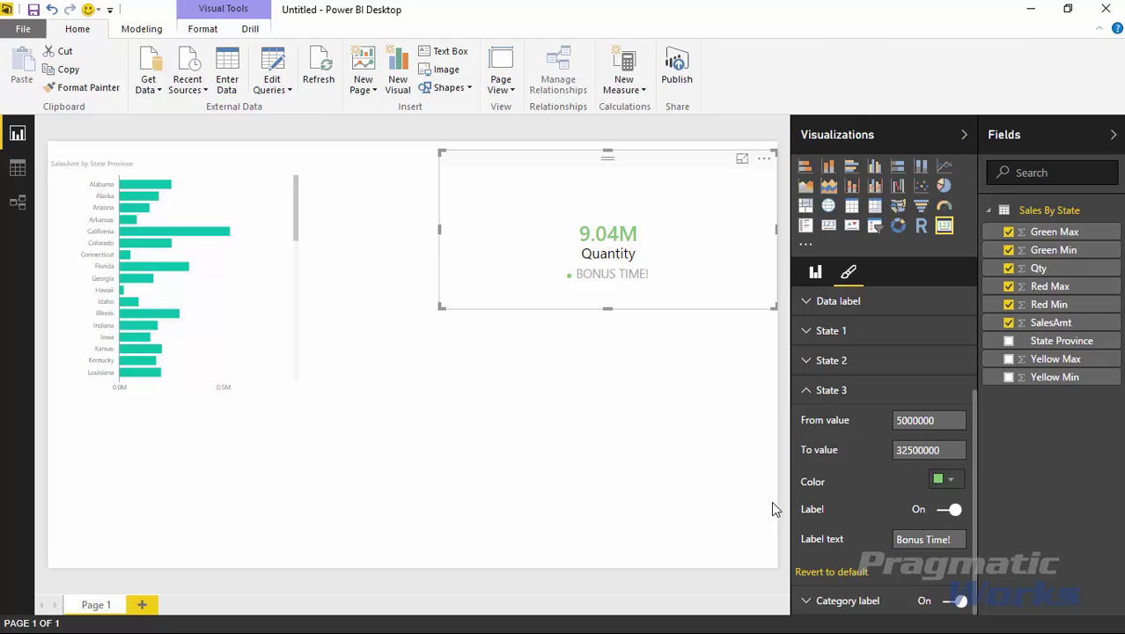
{"action": "left_click", "coordinate": [808, 390]}
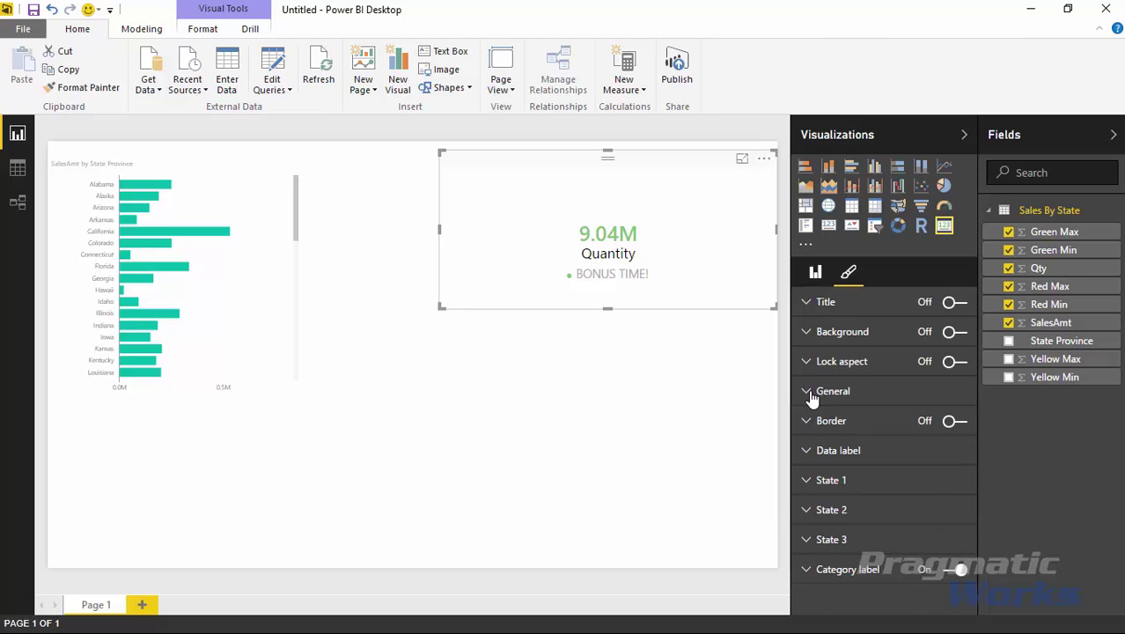
- Filter the card by the Connecticut bar and set its State 2 range from 50000 to 100000
{"action": "left_click", "coordinate": [805, 511]}
{"action": "scroll", "coordinate": [872, 519], "scroll_direction": "down", "scroll_amount": 3}
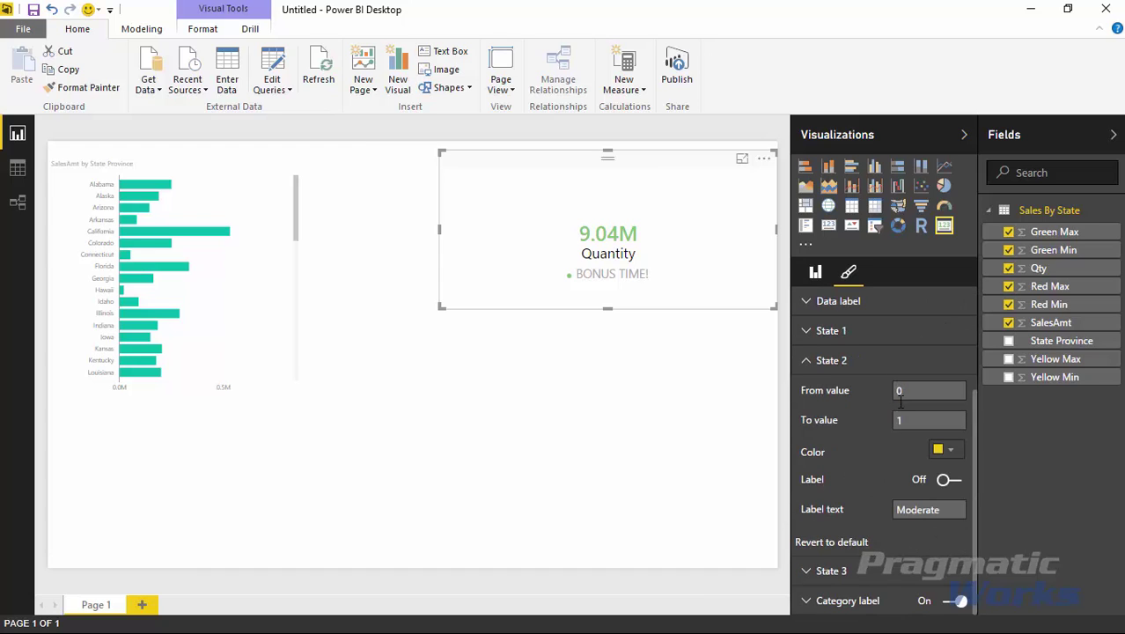
{"action": "left_click", "coordinate": [128, 254]}
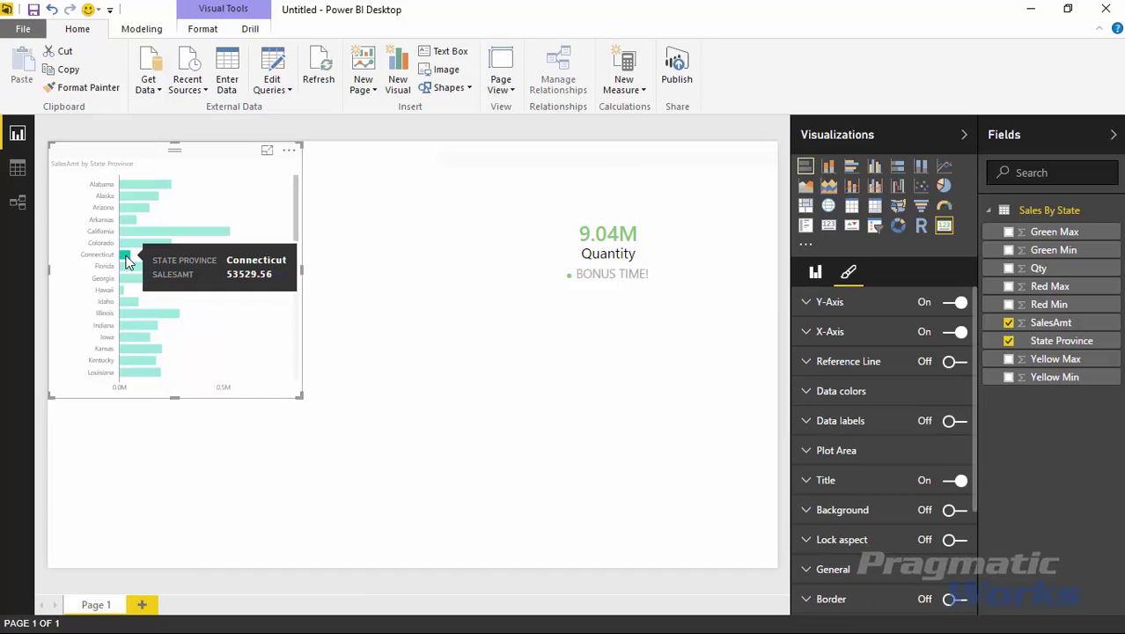
{"action": "left_click", "coordinate": [669, 297]}
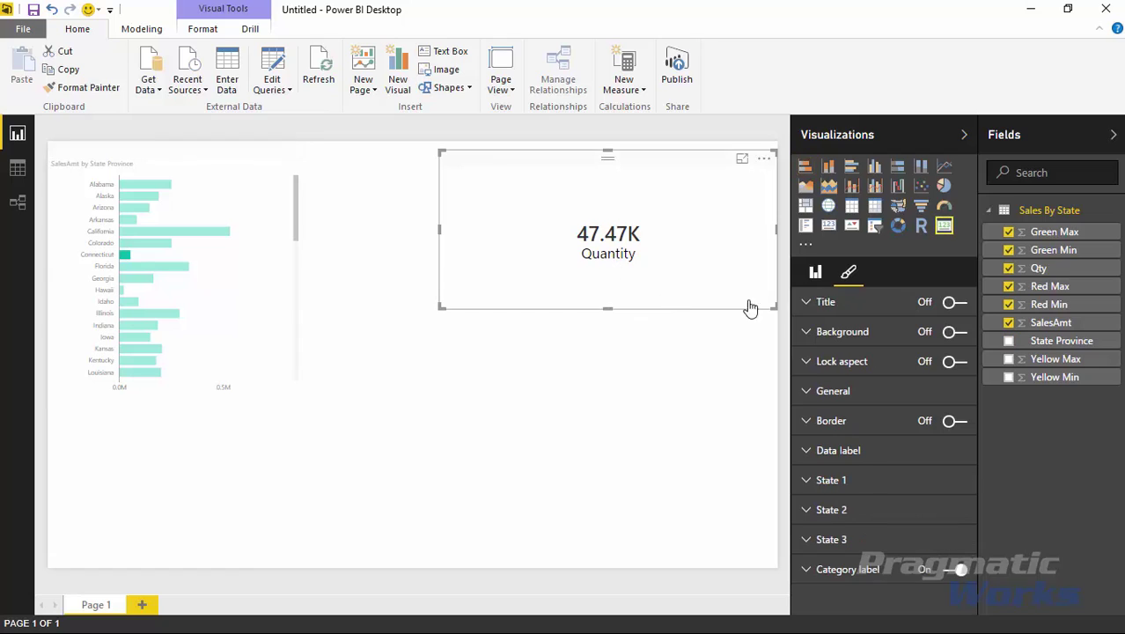
{"action": "left_click", "coordinate": [819, 512]}
{"action": "scroll", "coordinate": [839, 515], "scroll_direction": "down", "scroll_amount": 3}
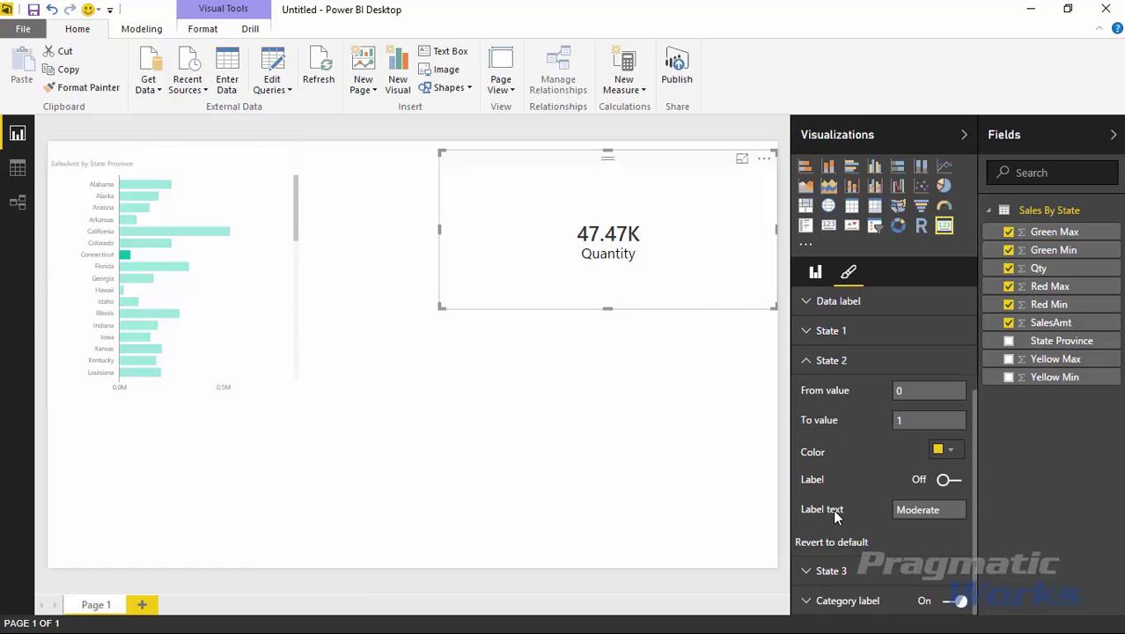
{"action": "double_click", "coordinate": [919, 396]}
{"action": "type", "text": "50000"}
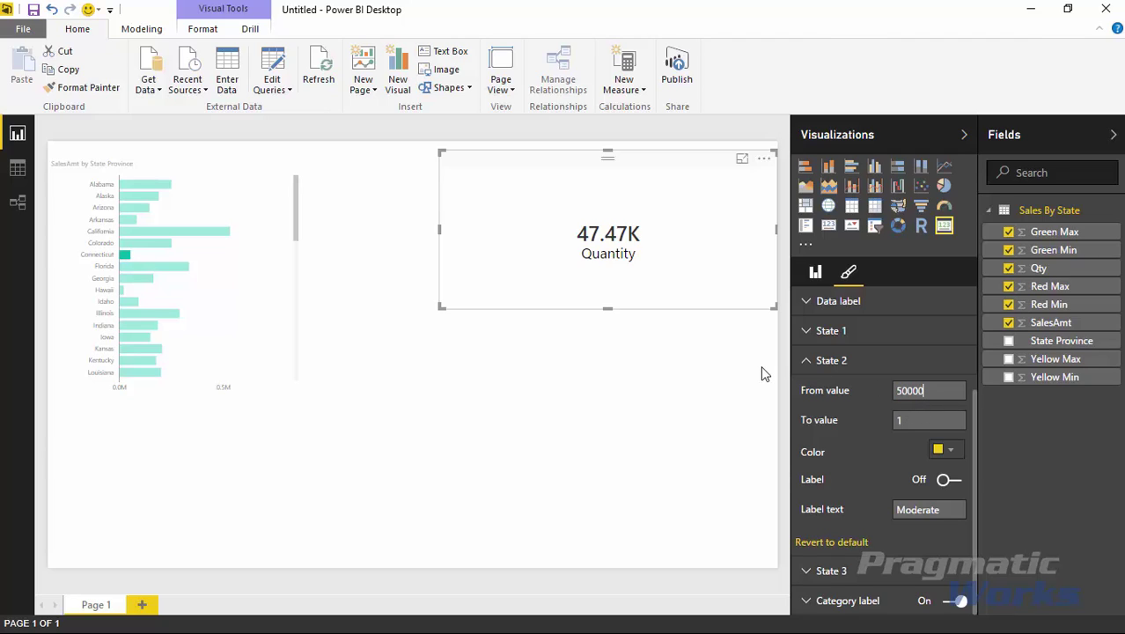
{"action": "key", "text": "Tab"}
{"action": "type", "text": "100000"}
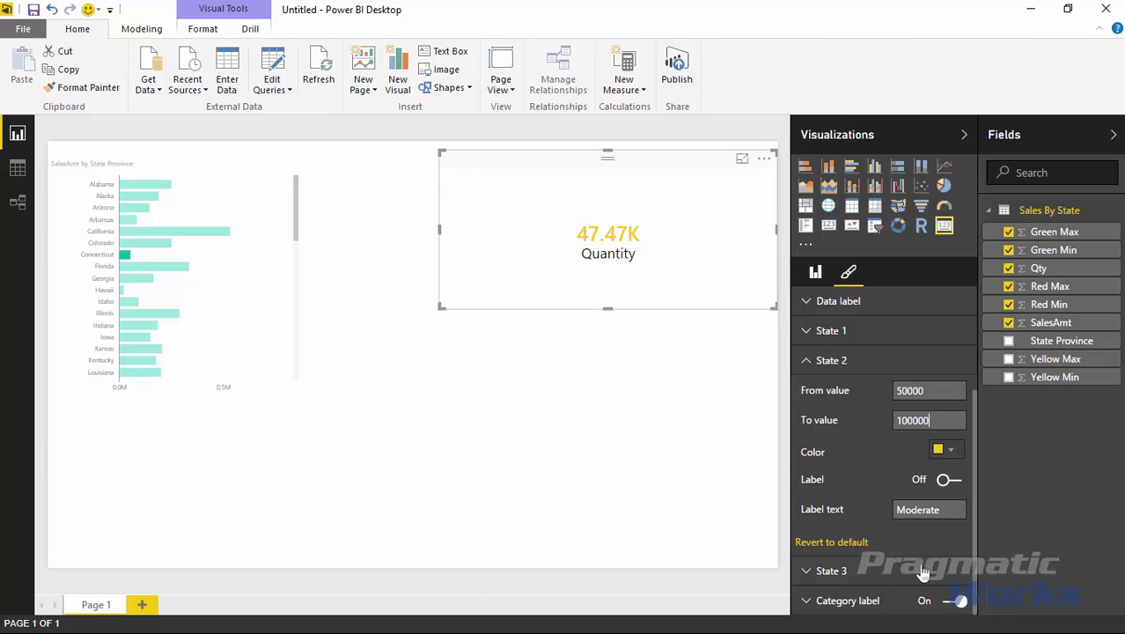
- Turn on the card's State 2 label, try the label text "No Quite!", and clear that text
{"action": "left_click", "coordinate": [949, 480]}
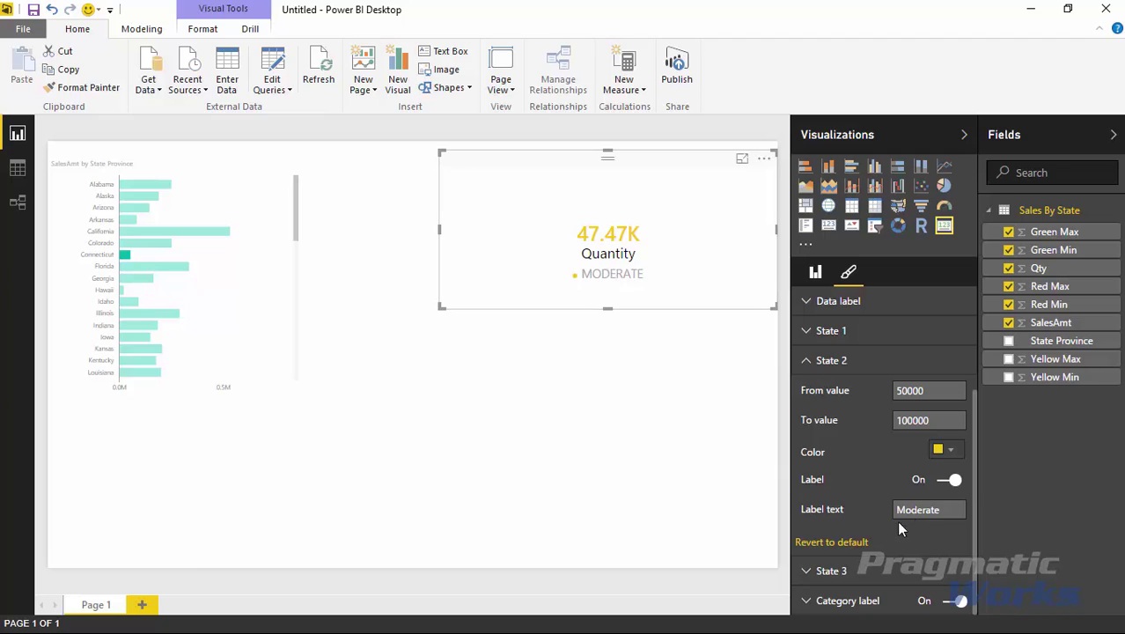
{"action": "left_click_drag", "start_coordinate": [946, 511], "coordinate": [881, 514]}
{"action": "type", "text": "No Q"}
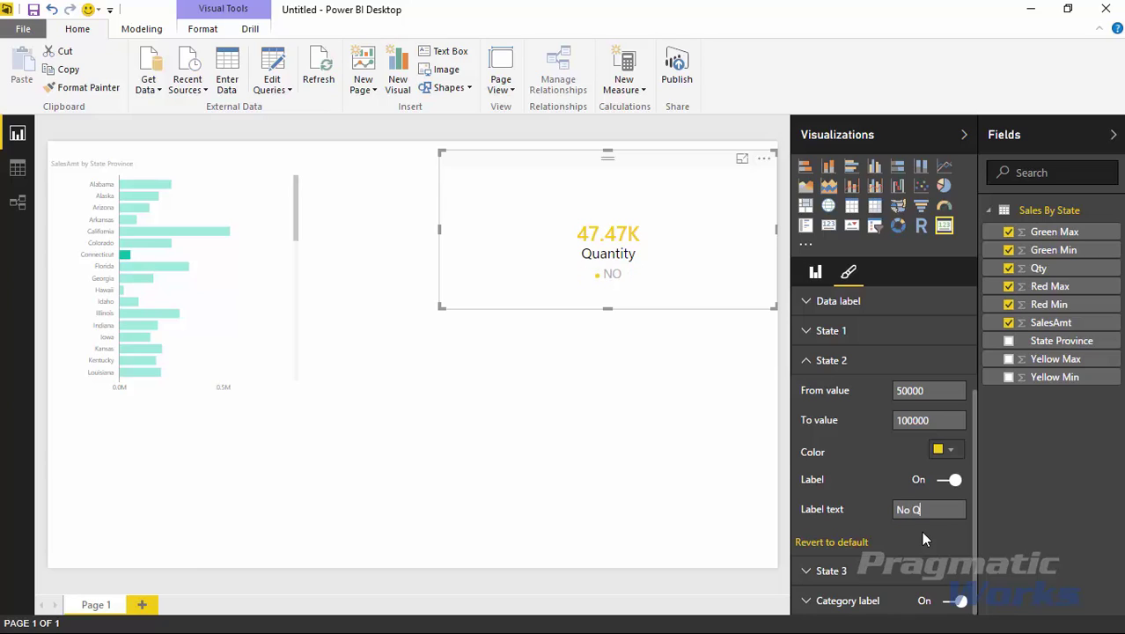
{"action": "type", "text": "uite!"}
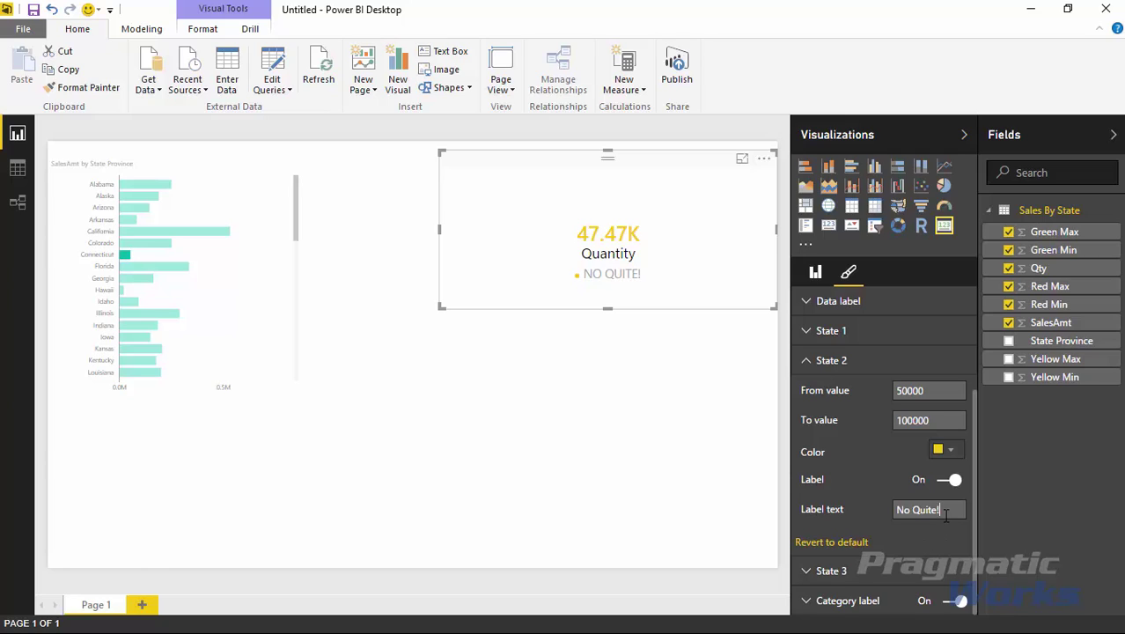
{"action": "key", "text": "BackSpace"}
{"action": "key", "text": "BackSpace"}
{"action": "key", "text": "BackSpace"}
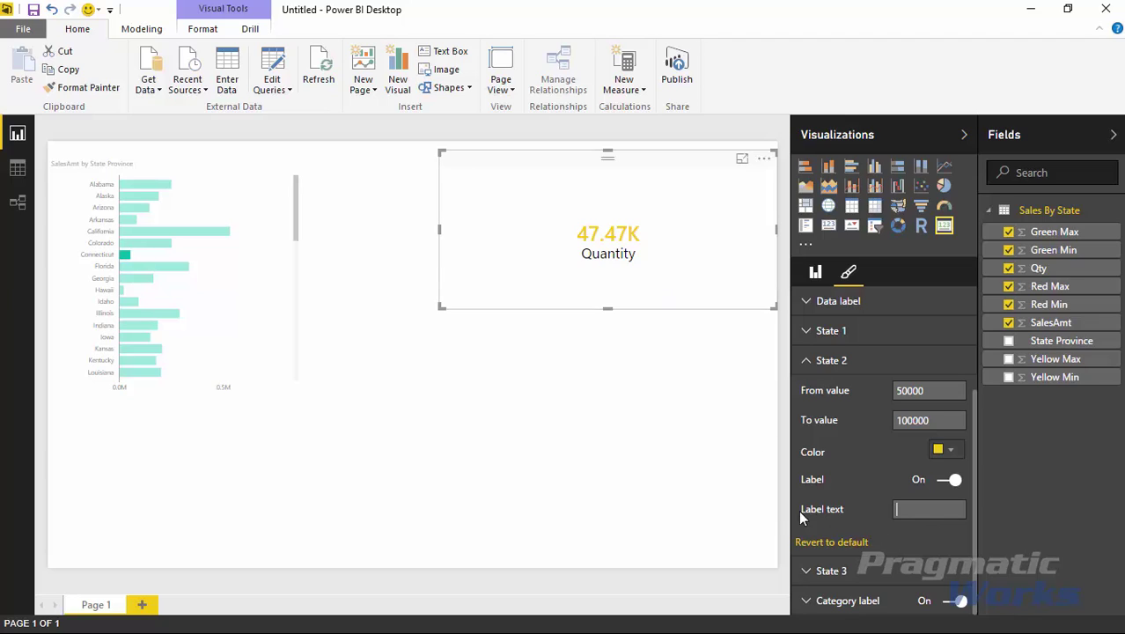
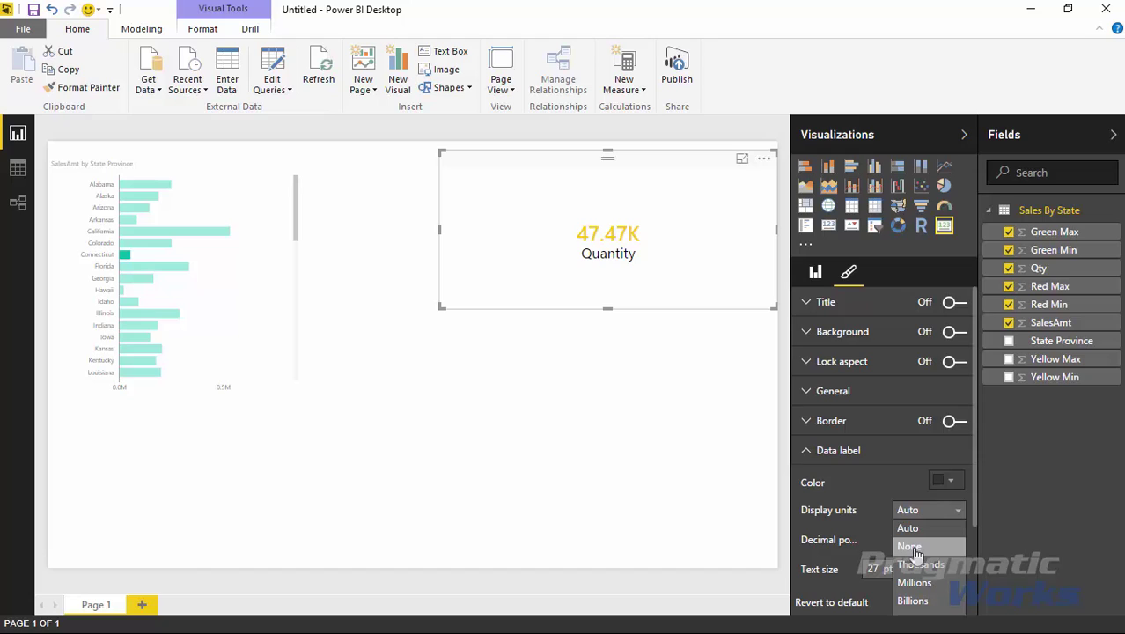
- Set the card's data label display units to None and select the Qty field
{"action": "left_click", "coordinate": [911, 546]}
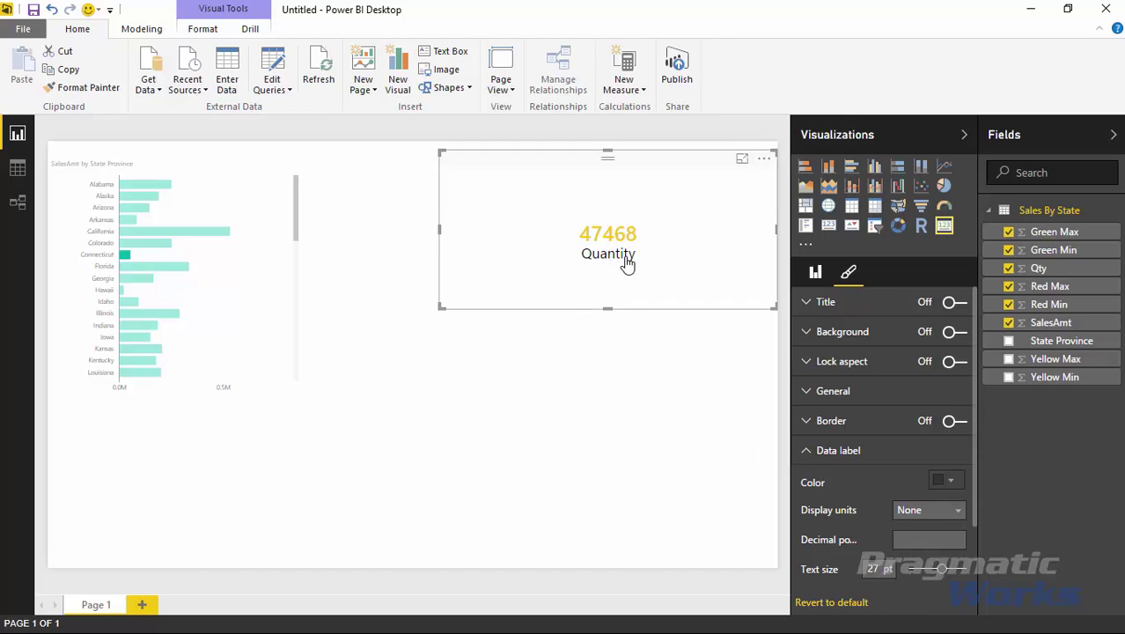
{"action": "mouse_move", "coordinate": [623, 240]}
{"action": "left_click", "coordinate": [1046, 271]}
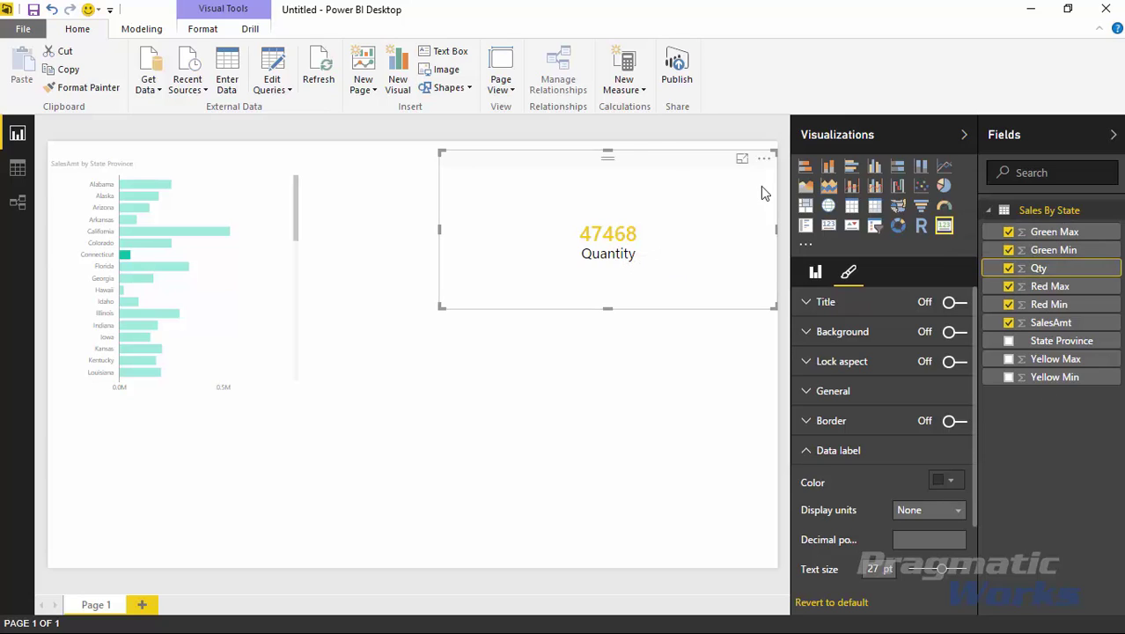
- Format the Qty field with a thousands separator and set the card's data label text size to 36 pt
{"action": "left_click", "coordinate": [155, 34]}
{"action": "left_click", "coordinate": [300, 88]}
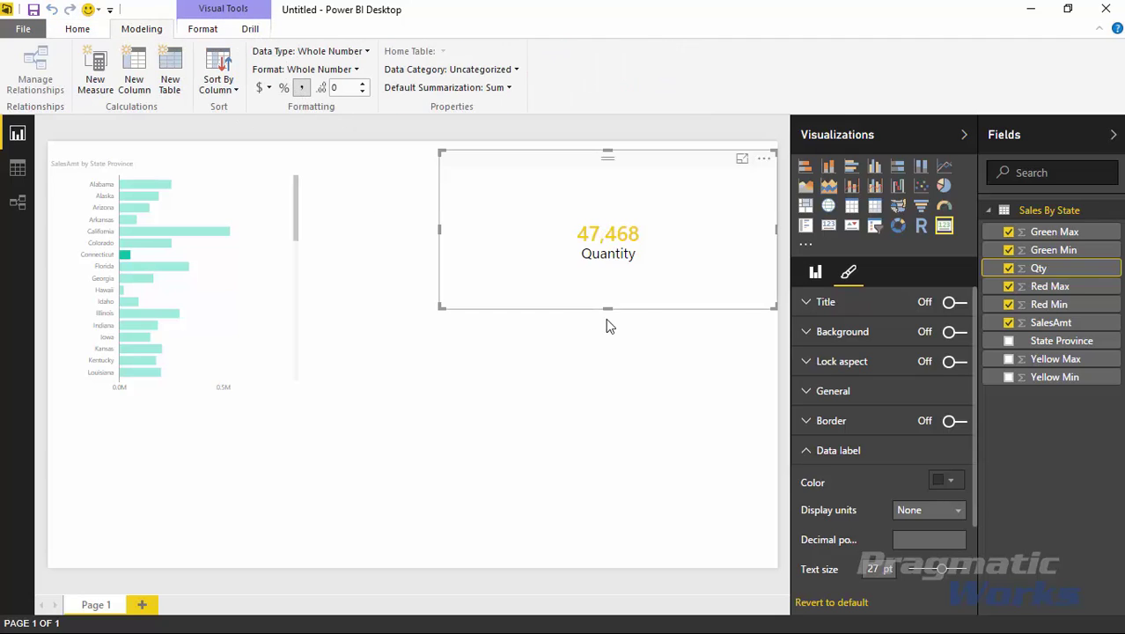
{"action": "mouse_move", "coordinate": [603, 257]}
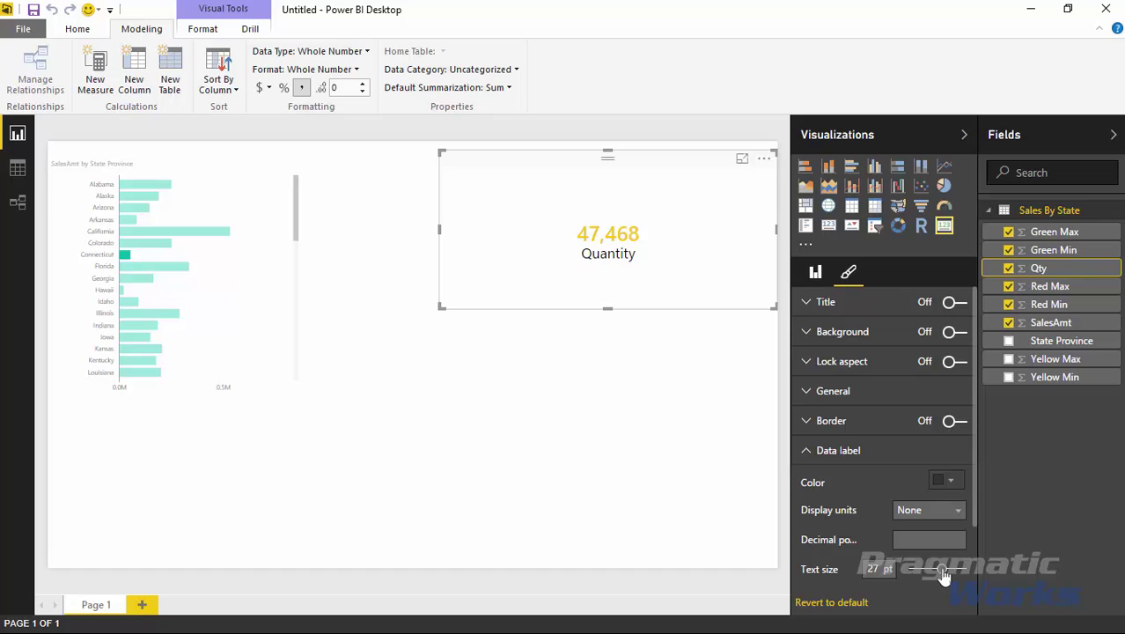
{"action": "mouse_move", "coordinate": [943, 573]}
{"action": "left_mouse_down"}
{"action": "mouse_move", "coordinate": [933, 574]}
{"action": "mouse_move", "coordinate": [958, 573]}
{"action": "left_mouse_up"}
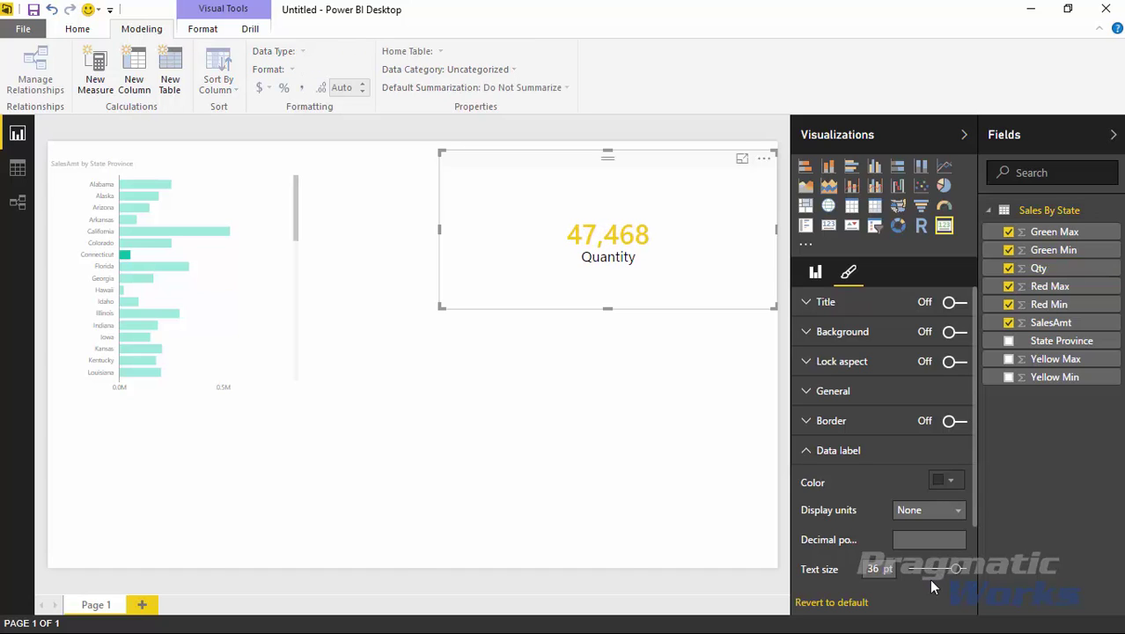
{"action": "left_click", "coordinate": [816, 452]}
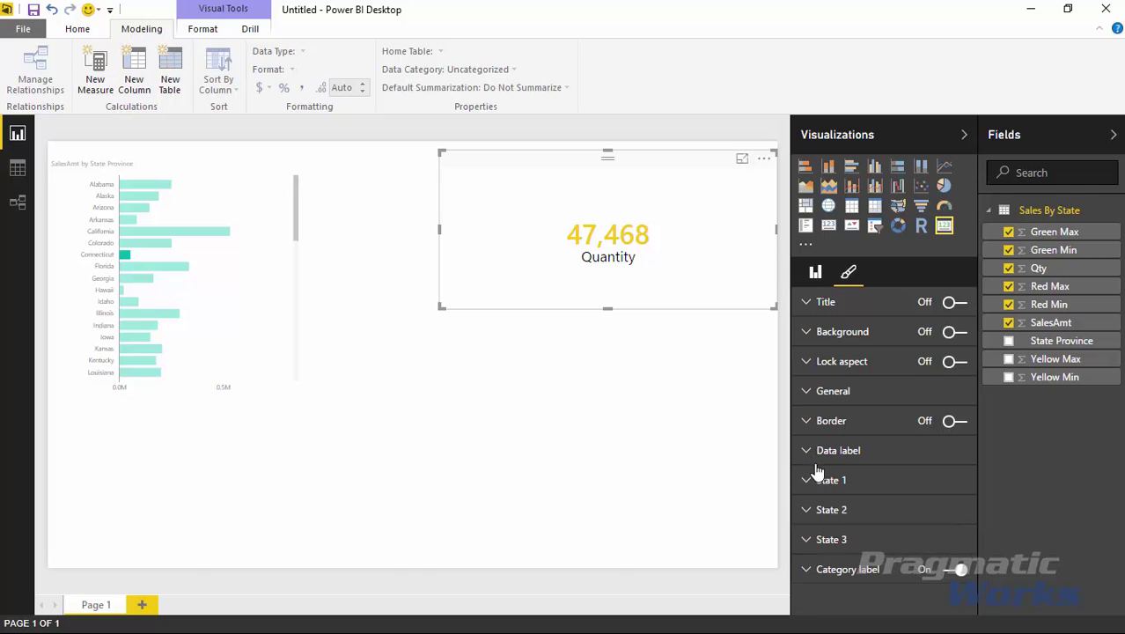
- Turn on the card's border and background, and set the background colour to light blue
{"action": "left_click", "coordinate": [951, 421]}
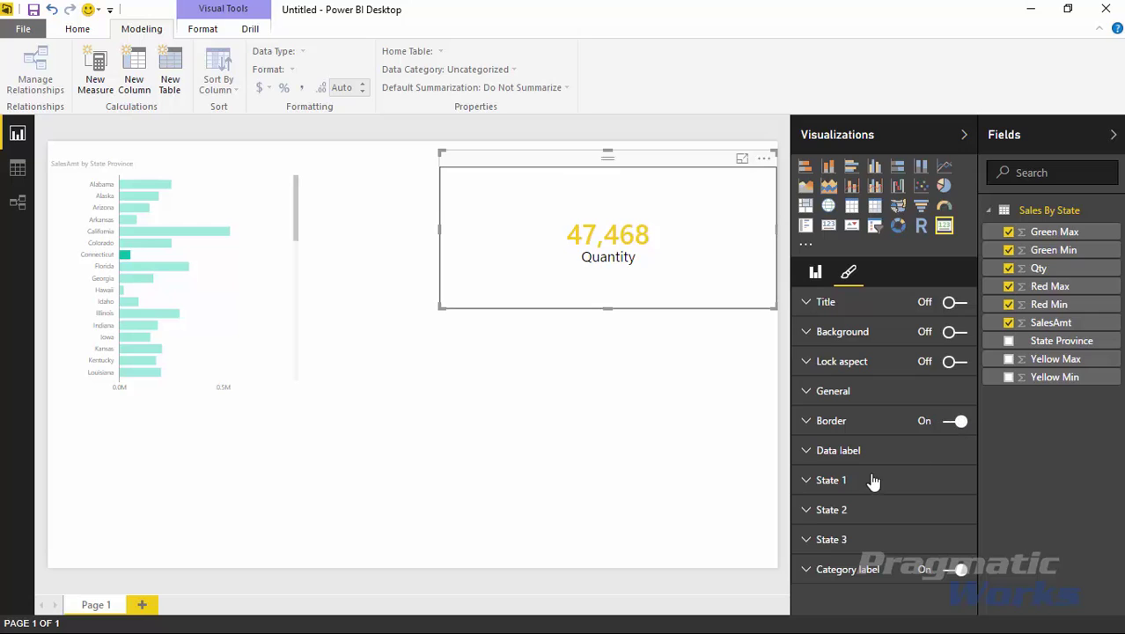
{"action": "left_click", "coordinate": [602, 378]}
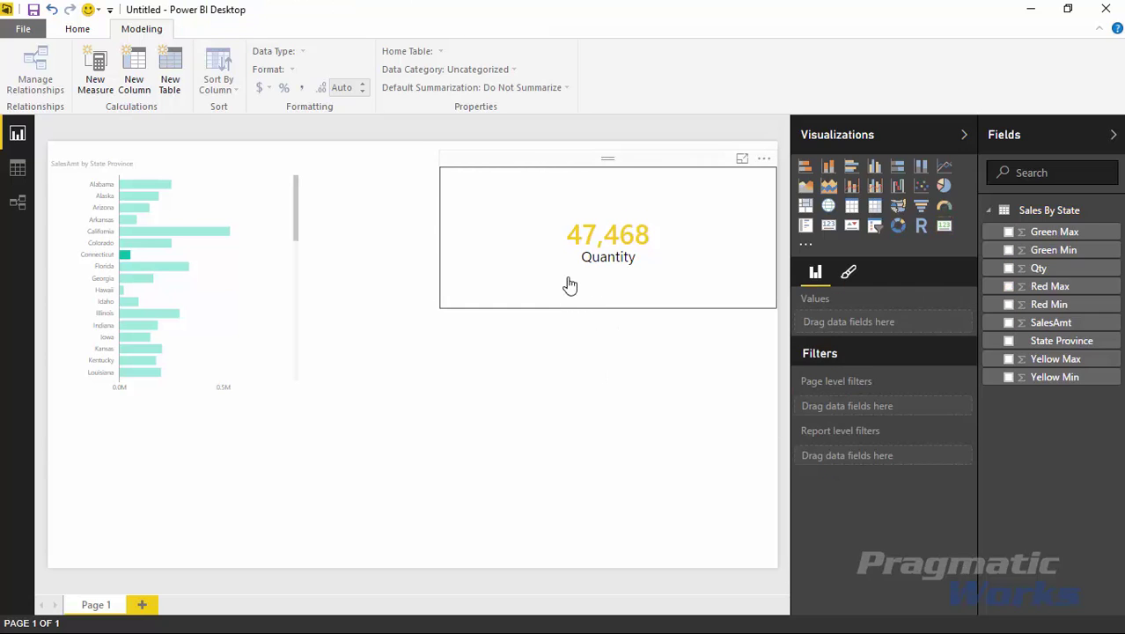
{"action": "left_click", "coordinate": [569, 284]}
{"action": "left_click", "coordinate": [849, 271]}
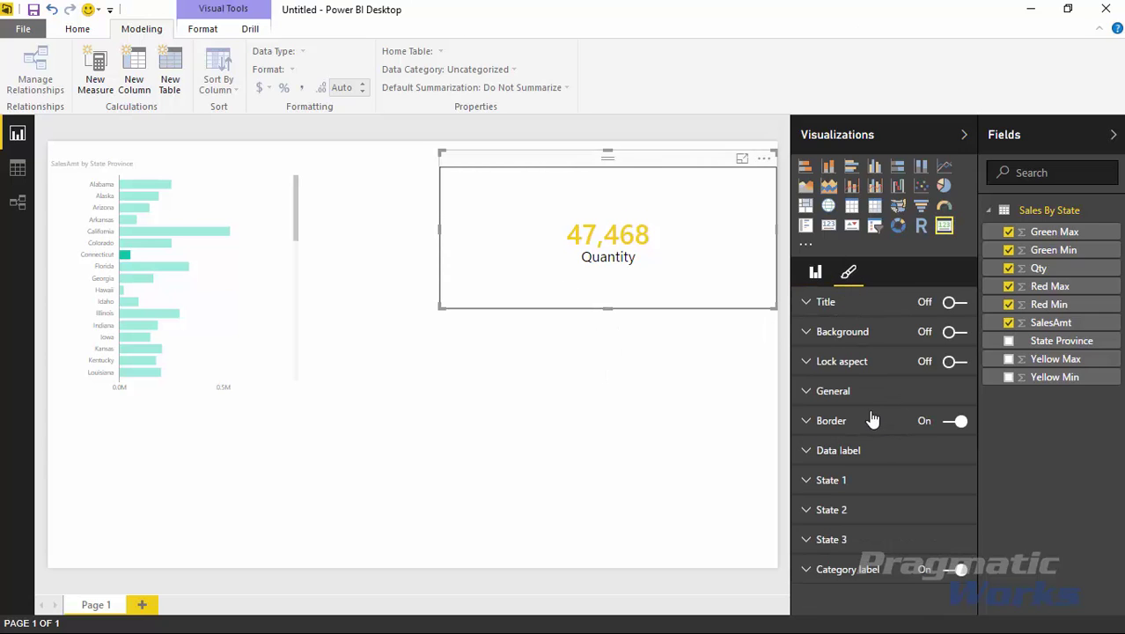
{"action": "left_click", "coordinate": [949, 333]}
{"action": "left_click", "coordinate": [812, 338]}
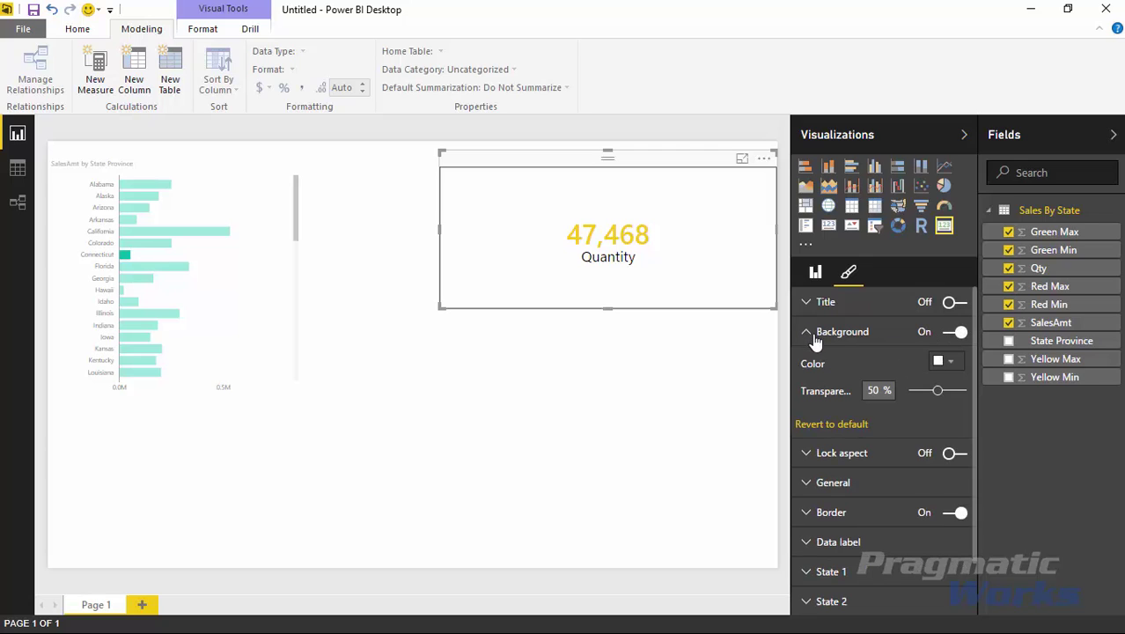
{"action": "left_click", "coordinate": [944, 361]}
{"action": "left_click", "coordinate": [929, 411]}
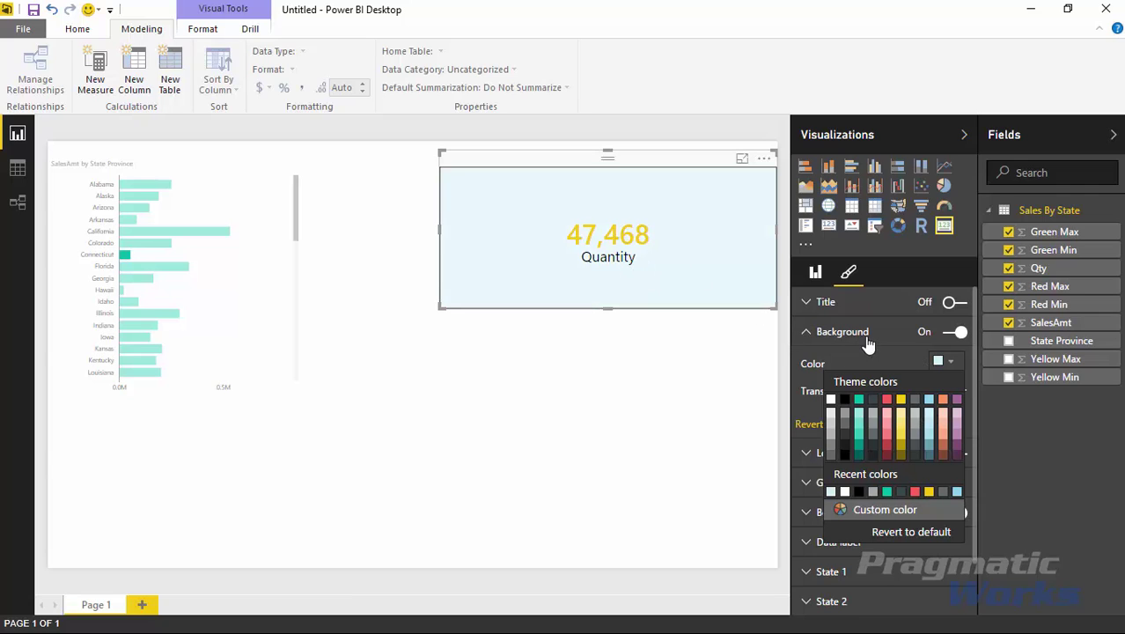
{"action": "left_click", "coordinate": [826, 355]}
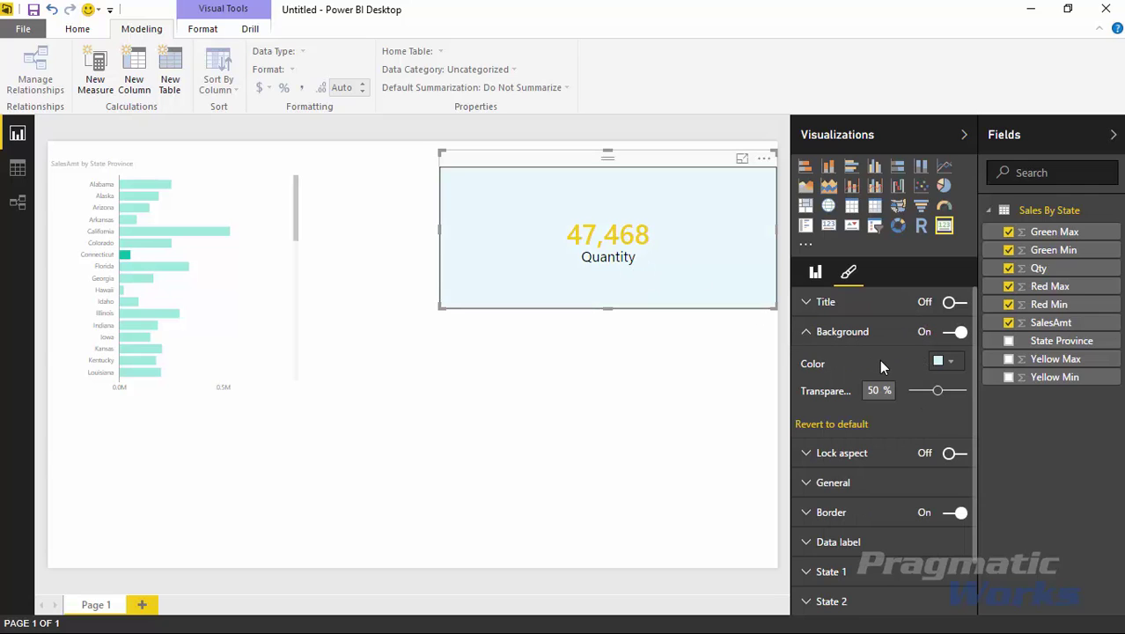
{"action": "left_click", "coordinate": [814, 338]}
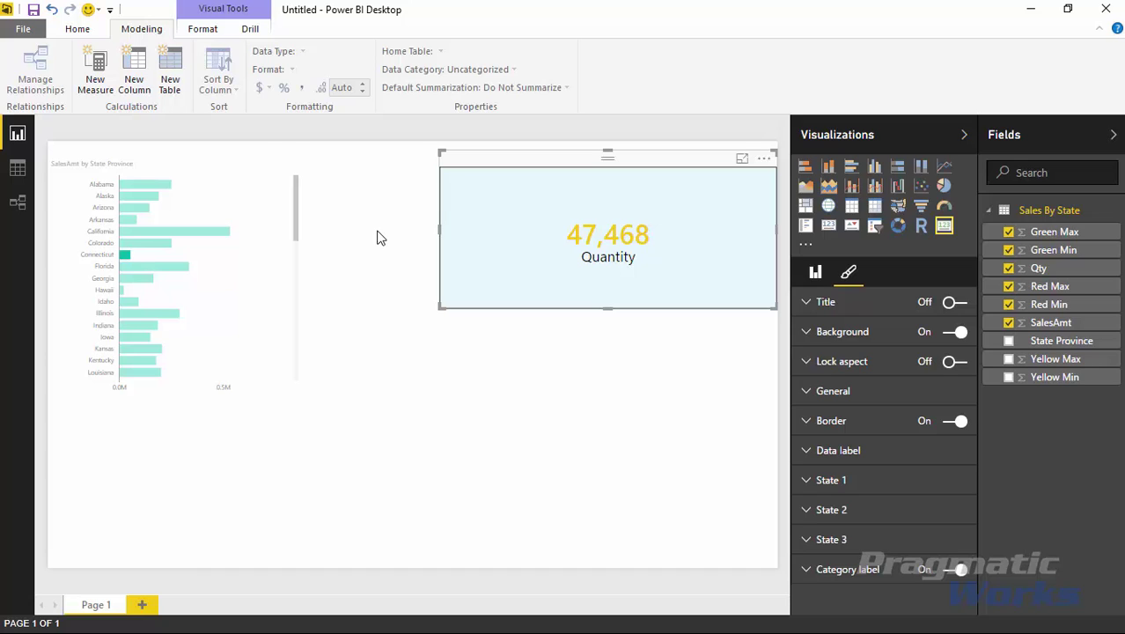
- Test the card's response to the California, Kansas and Hawaii bars of the state chart, and clear the selection
{"action": "left_click", "coordinate": [154, 263]}
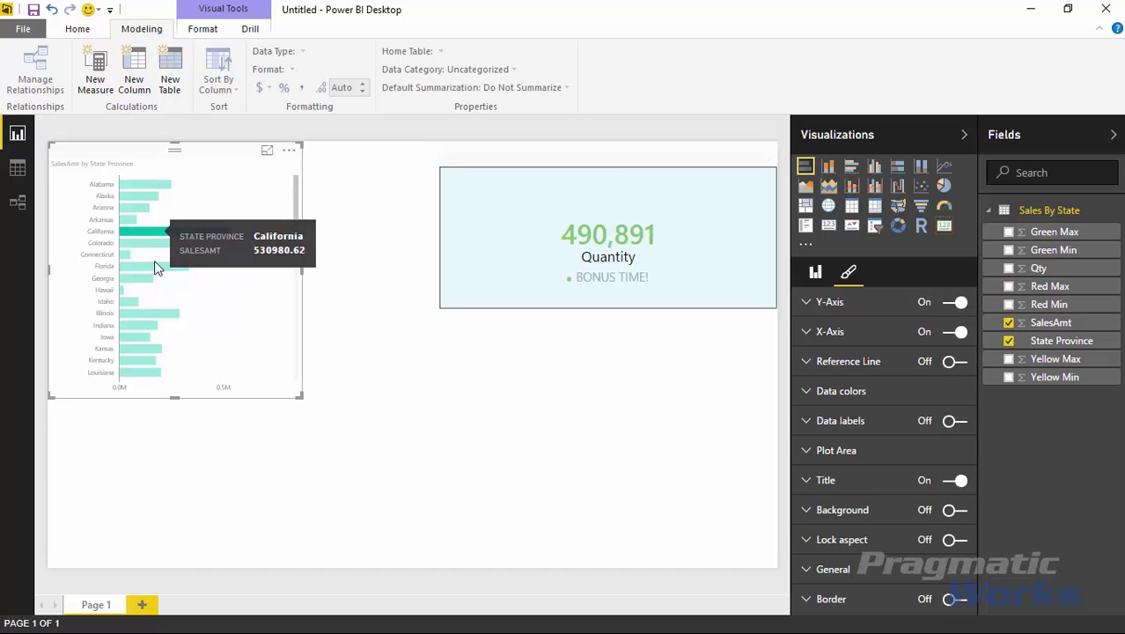
{"action": "left_click", "coordinate": [129, 319]}
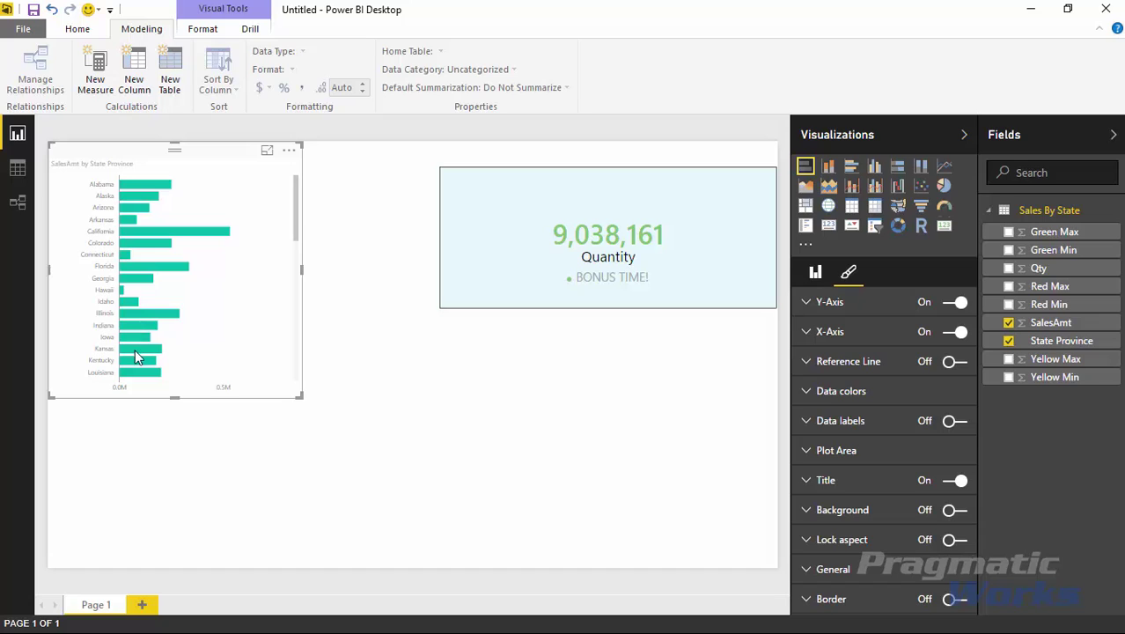
{"action": "left_click", "coordinate": [135, 349]}
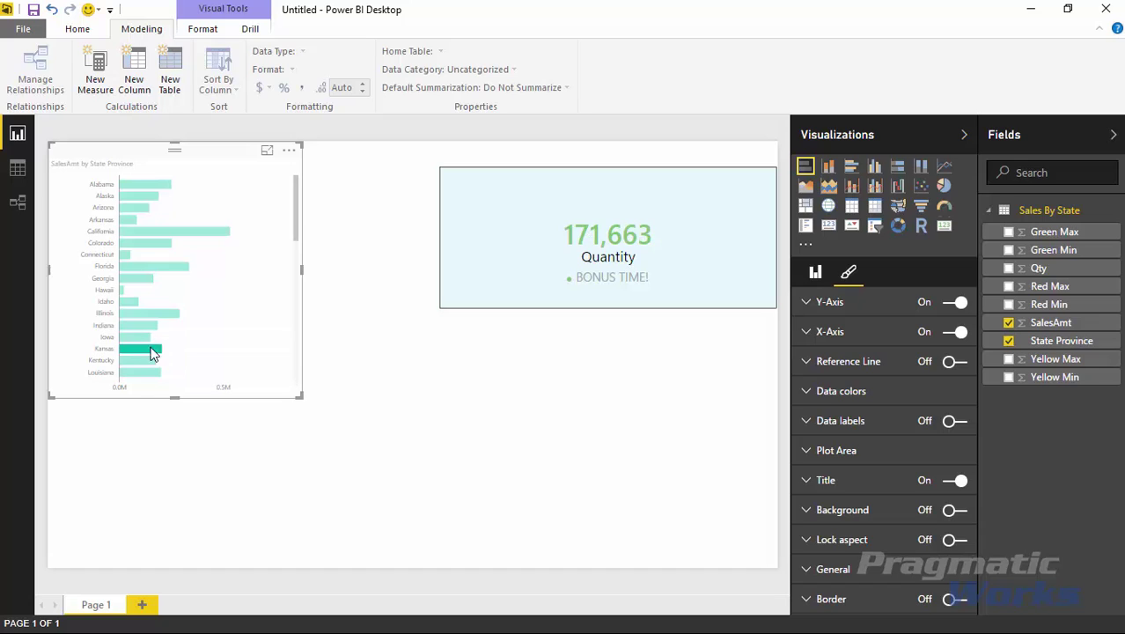
{"action": "left_click", "coordinate": [122, 291]}
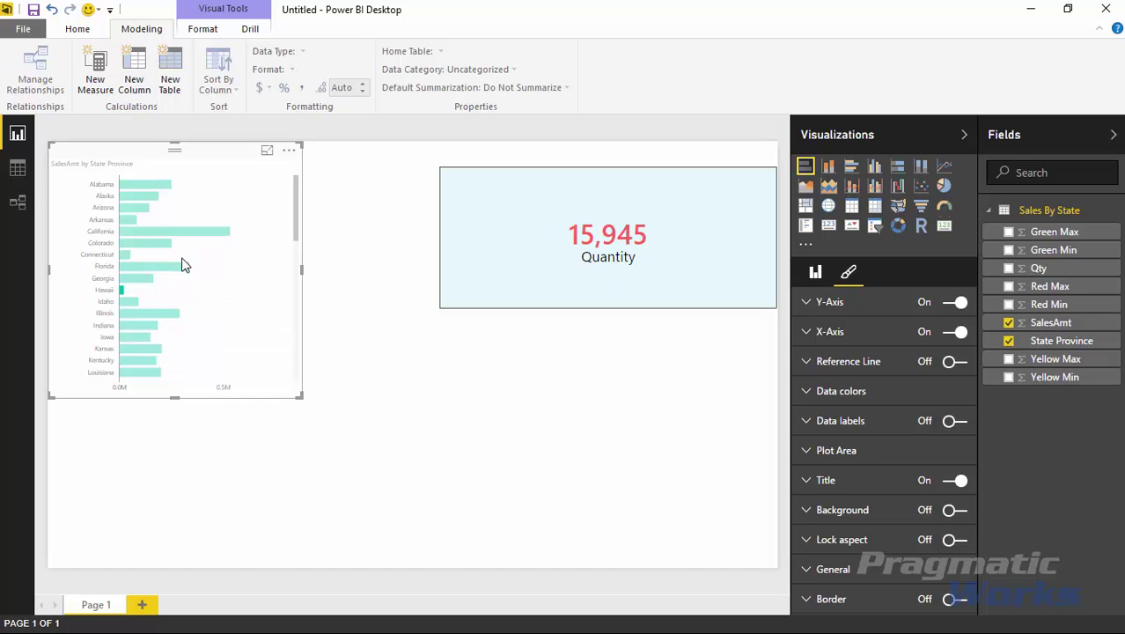
{"action": "left_click", "coordinate": [268, 322]}
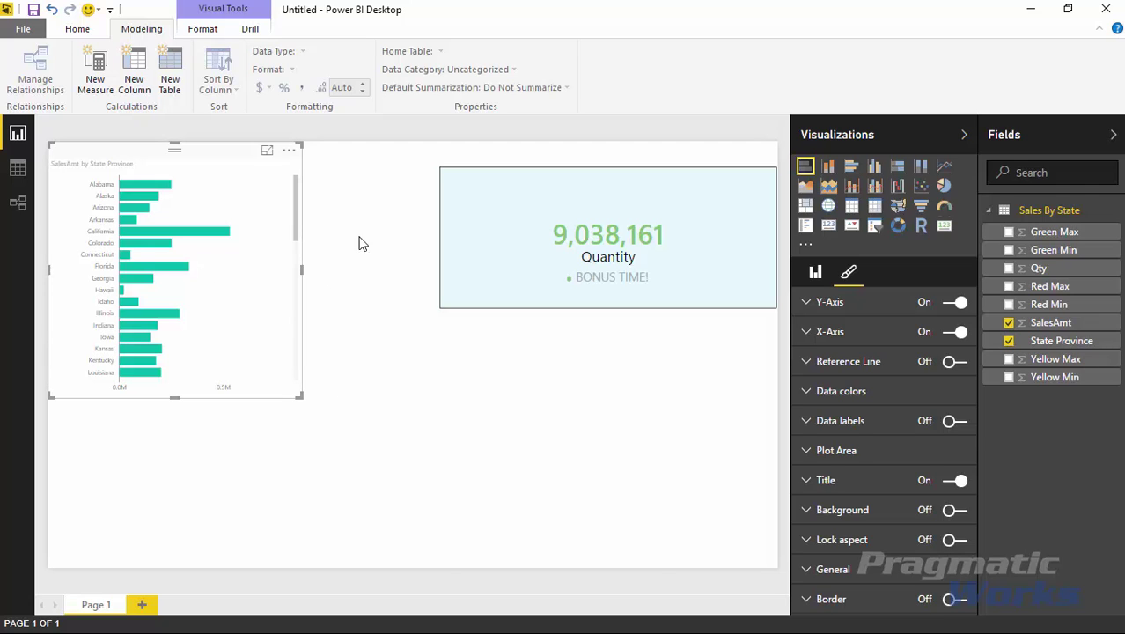